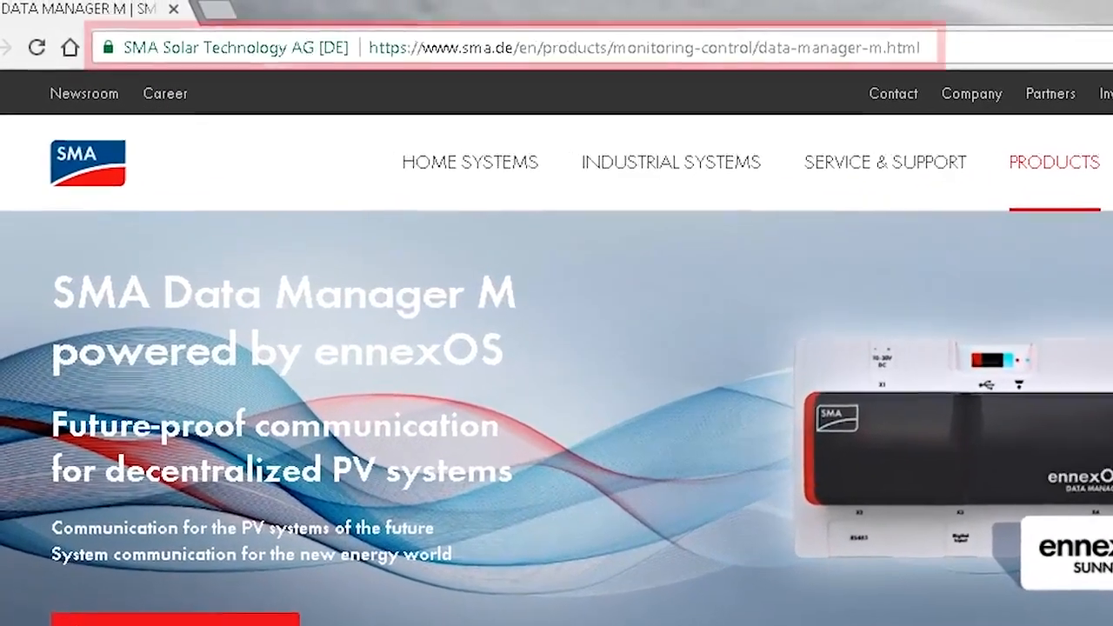
Step: Open the Data Manager's web interface at 192.168.1.10
{"action": "left_click", "coordinate": [661, 48]}
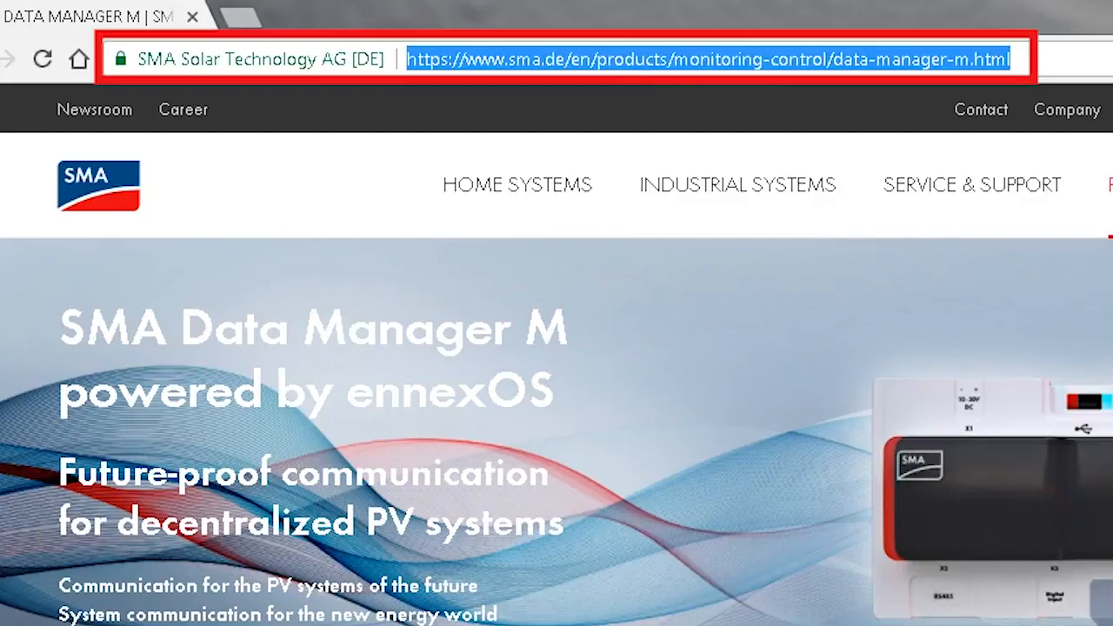
{"action": "type", "text": "192.168.1.10"}
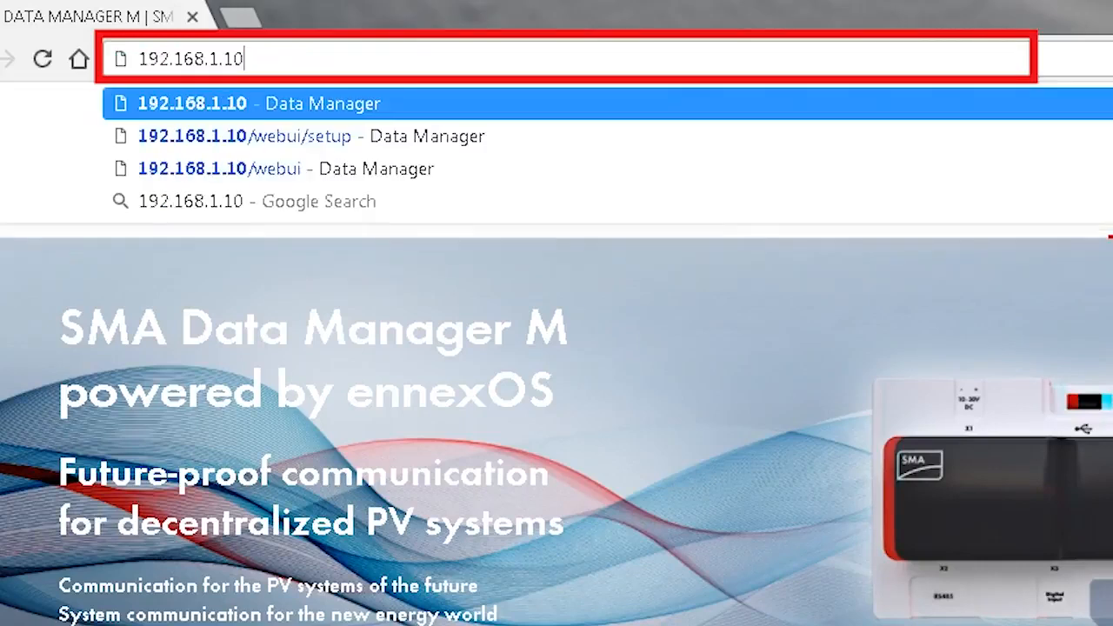
{"action": "key", "text": "Return"}
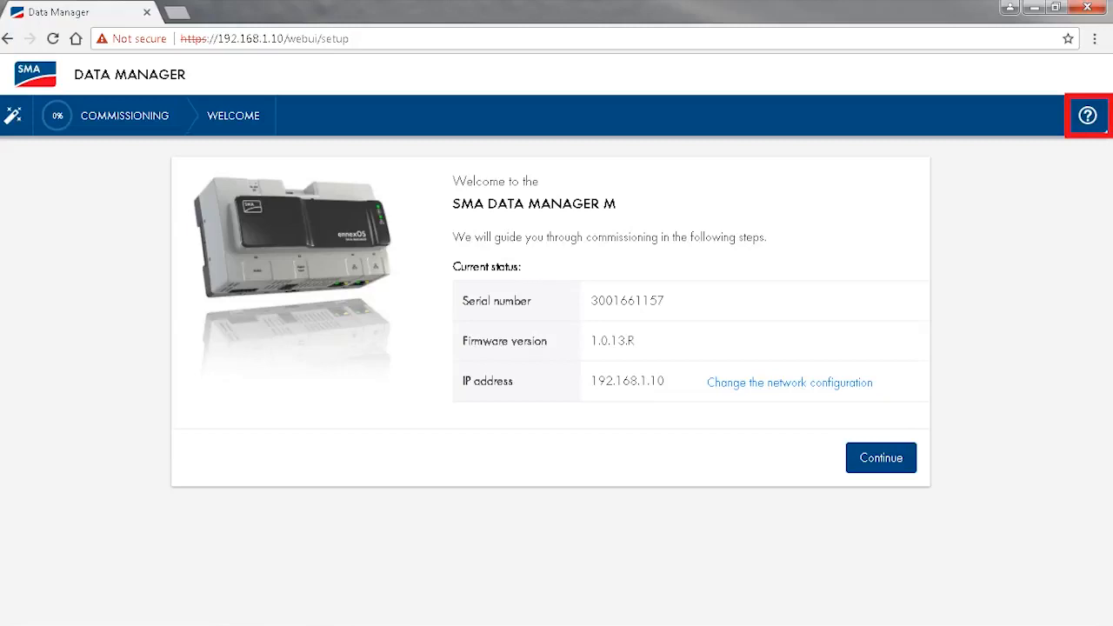
Step: Review the network configuration and the information on its automatic configuration option, and cancel without saving
{"action": "left_click", "coordinate": [1088, 115]}
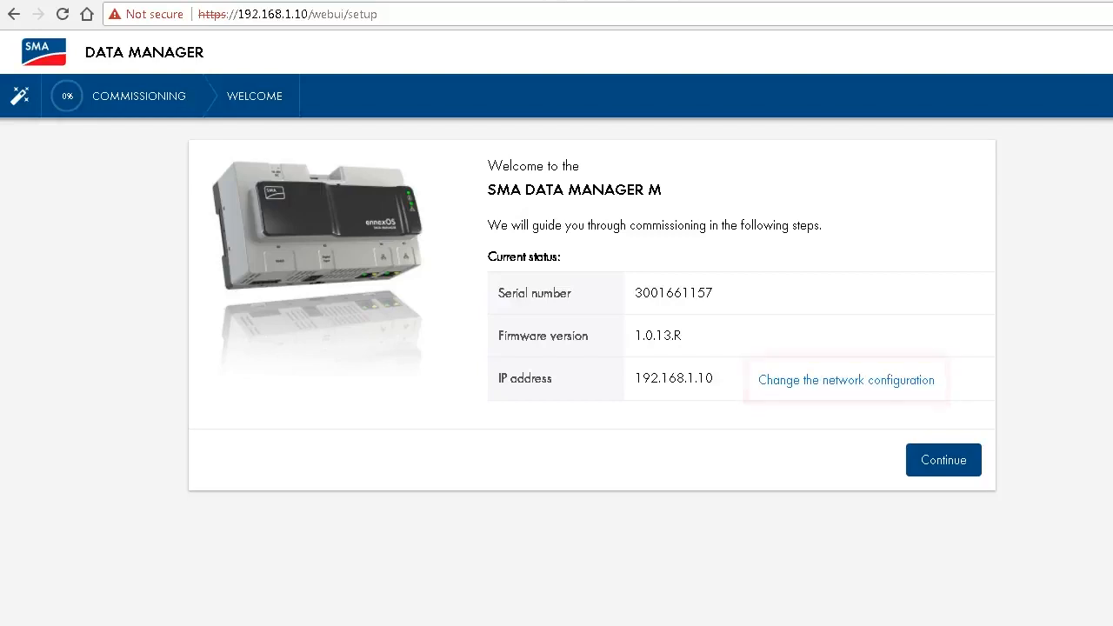
{"action": "left_click", "coordinate": [846, 380]}
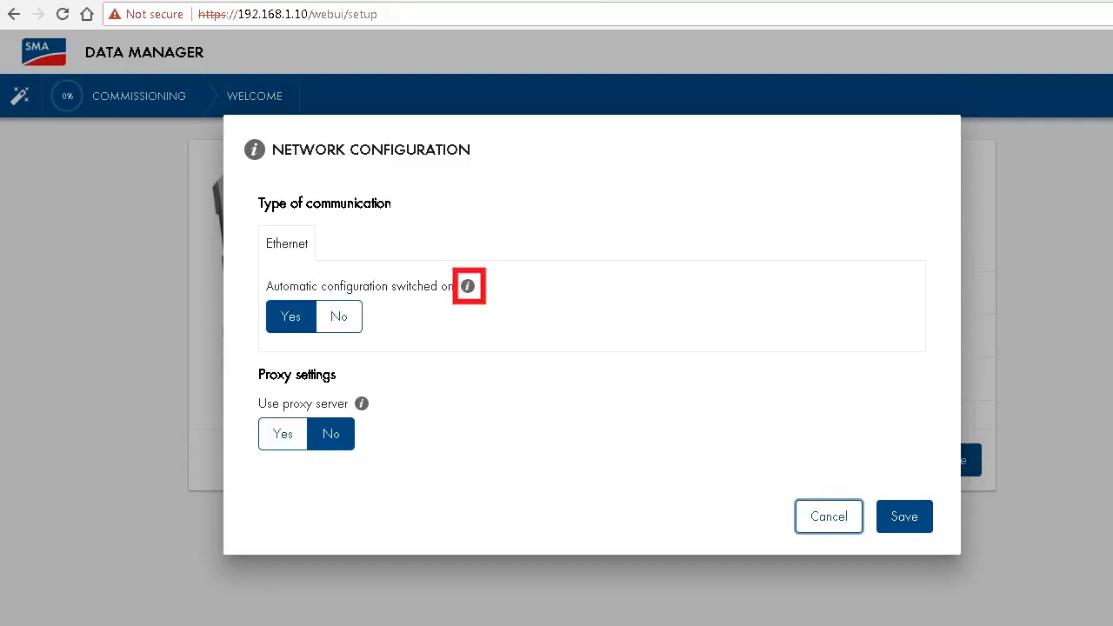
{"action": "left_click", "coordinate": [468, 286]}
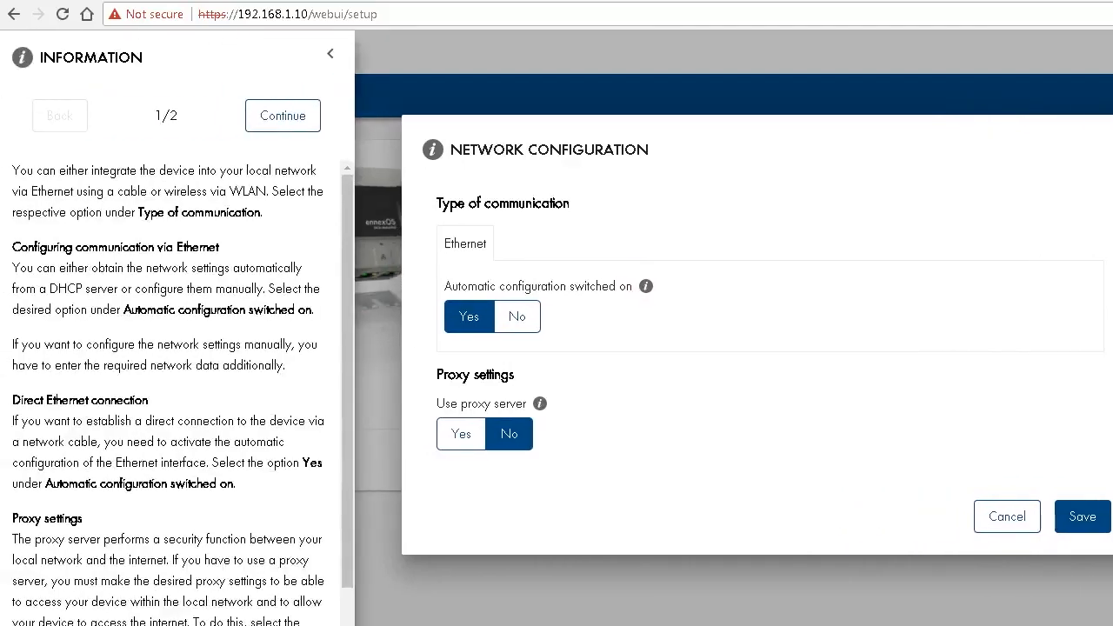
{"action": "left_click", "coordinate": [330, 54]}
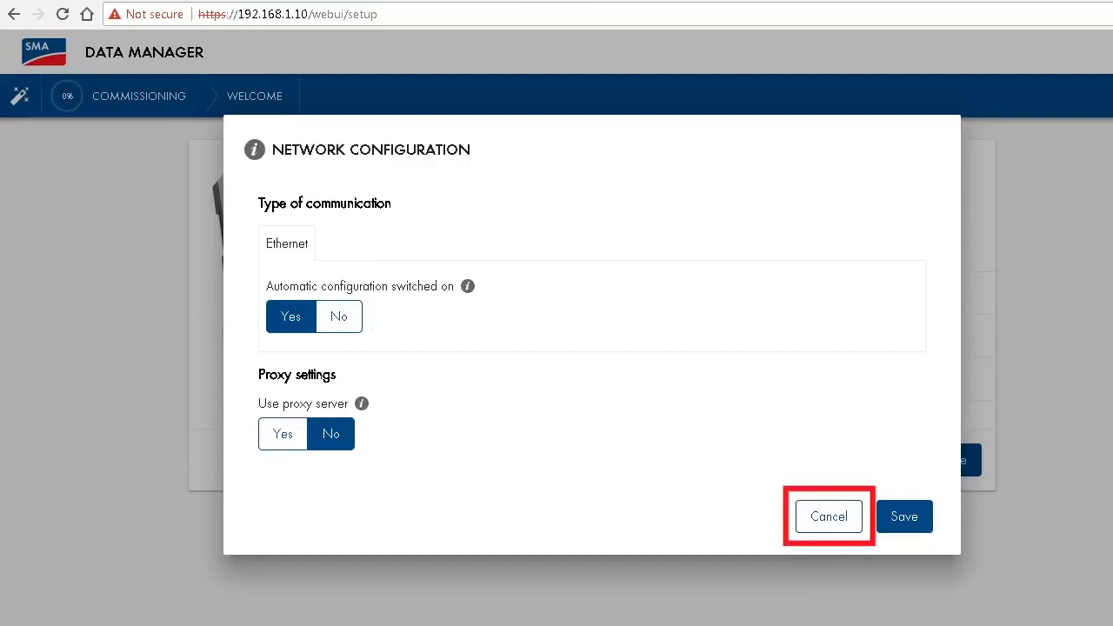
{"action": "left_click", "coordinate": [829, 516]}
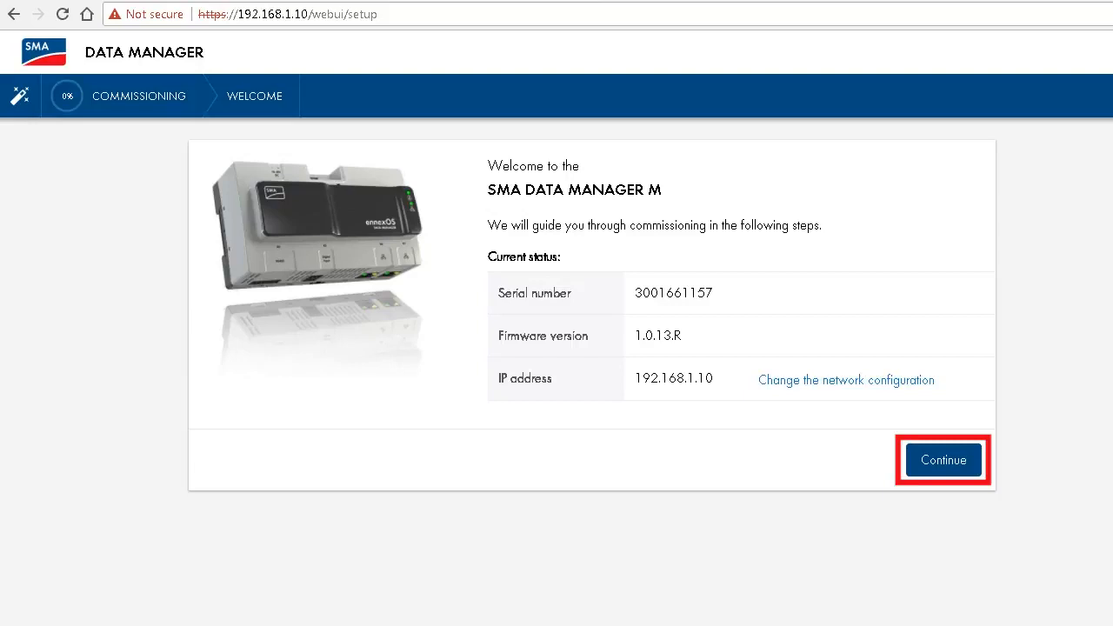
Step: Proceed to the administrator registration, choose the title Mr. and enter the administrator's first and last name
{"action": "left_click", "coordinate": [969, 462]}
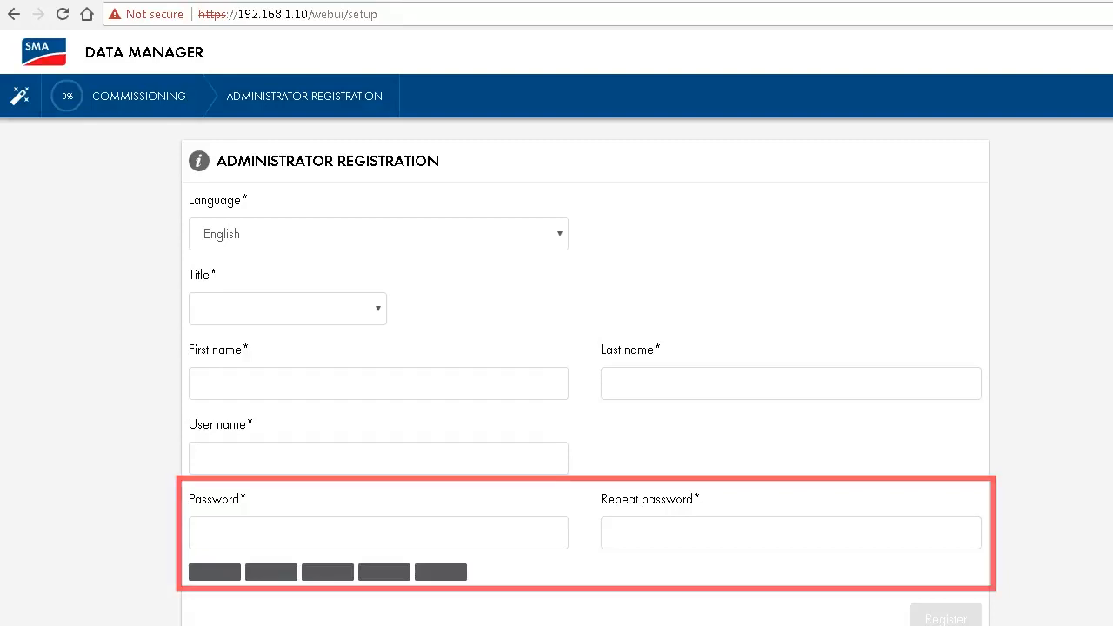
{"action": "left_click", "coordinate": [288, 309]}
{"action": "left_click", "coordinate": [211, 333]}
{"action": "left_click", "coordinate": [378, 383]}
{"action": "type", "text": "Jan"}
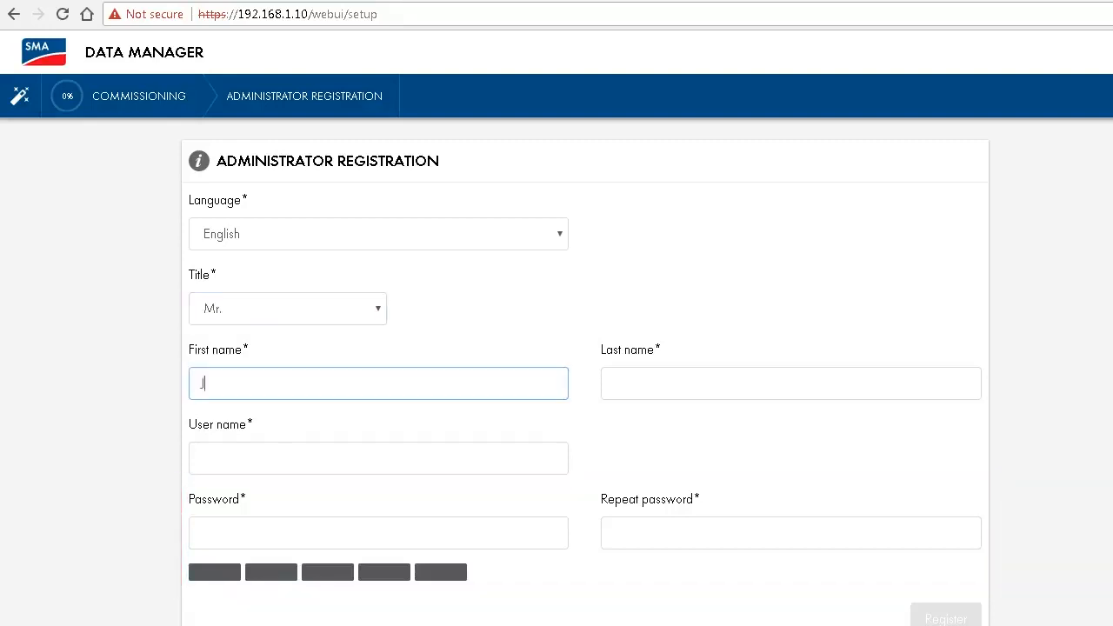
{"action": "left_click", "coordinate": [791, 383]}
{"action": "type", "text": "R"}
Step: Enter the administrator's user name, fill in and repeat the account password, and register the administrator
{"action": "left_click", "coordinate": [379, 458]}
{"action": "type", "text": "JanSMA••••••••"}
{"action": "key", "text": "Tab"}
{"action": "type", "text": "•••••••••••"}
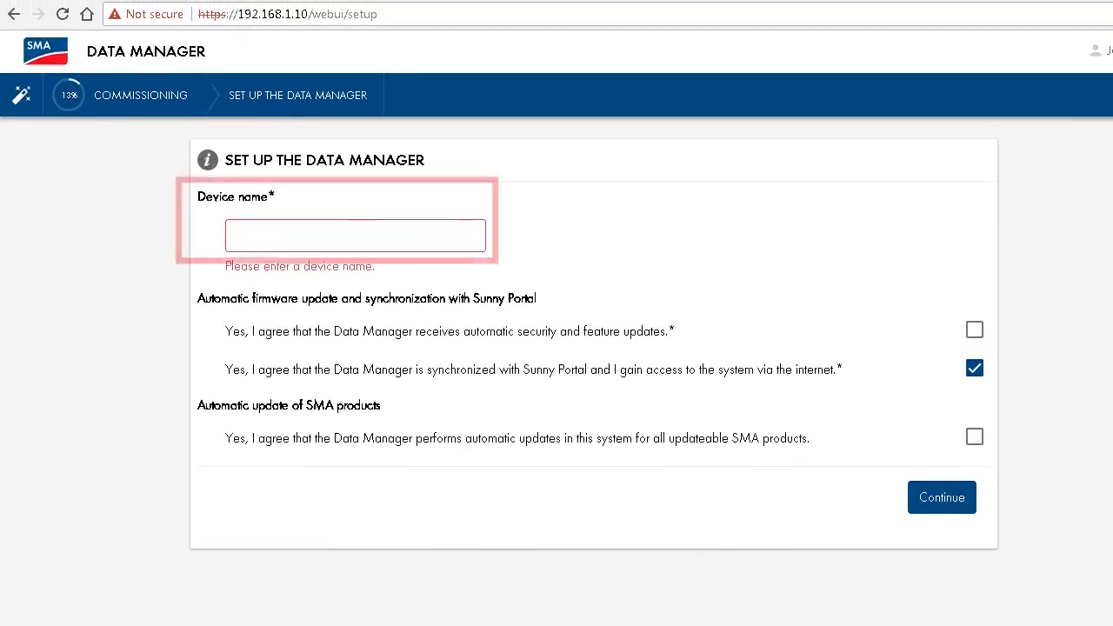
Step: Name the device EDMM1, agree to automatic security and feature updates and to automatic updates of SMA products, and continue
{"action": "left_click", "coordinate": [355, 236]}
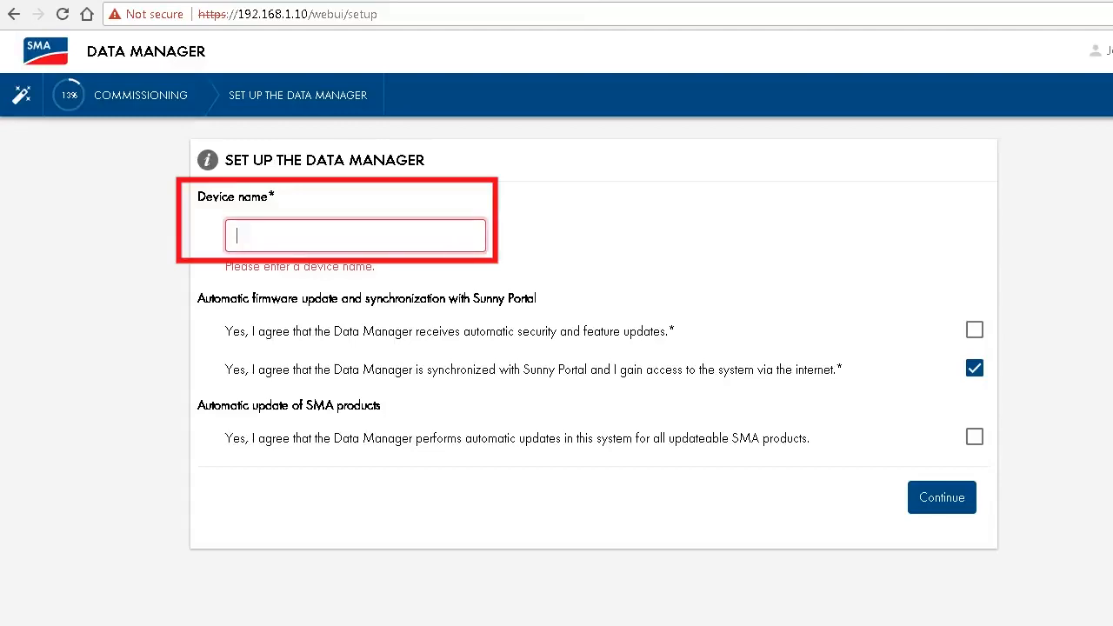
{"action": "type", "text": "EDMM1"}
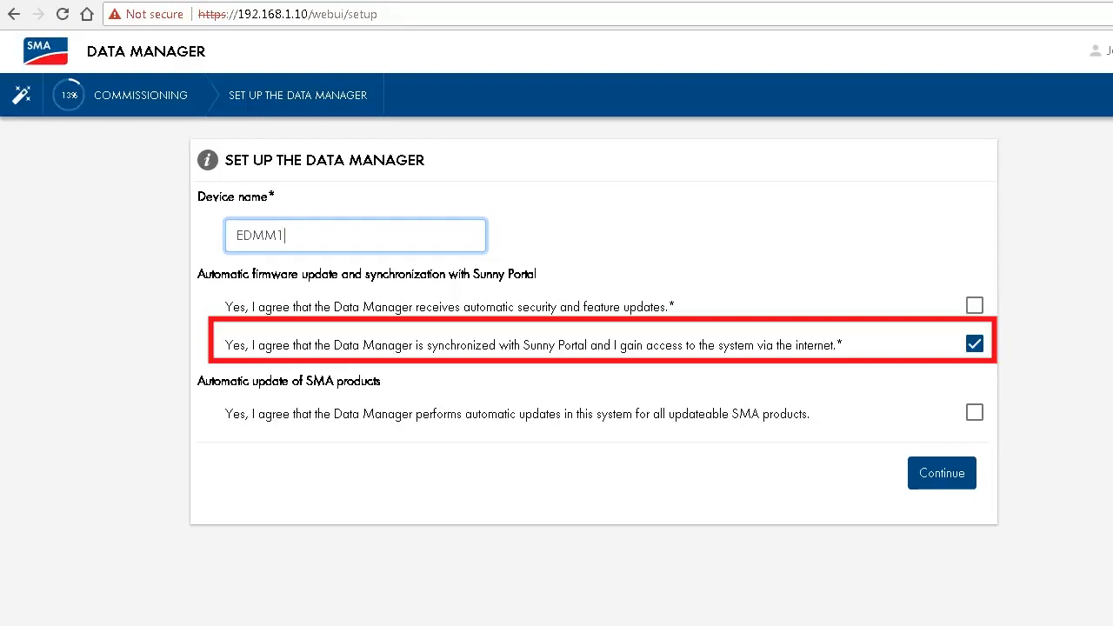
{"action": "left_click", "coordinate": [975, 305]}
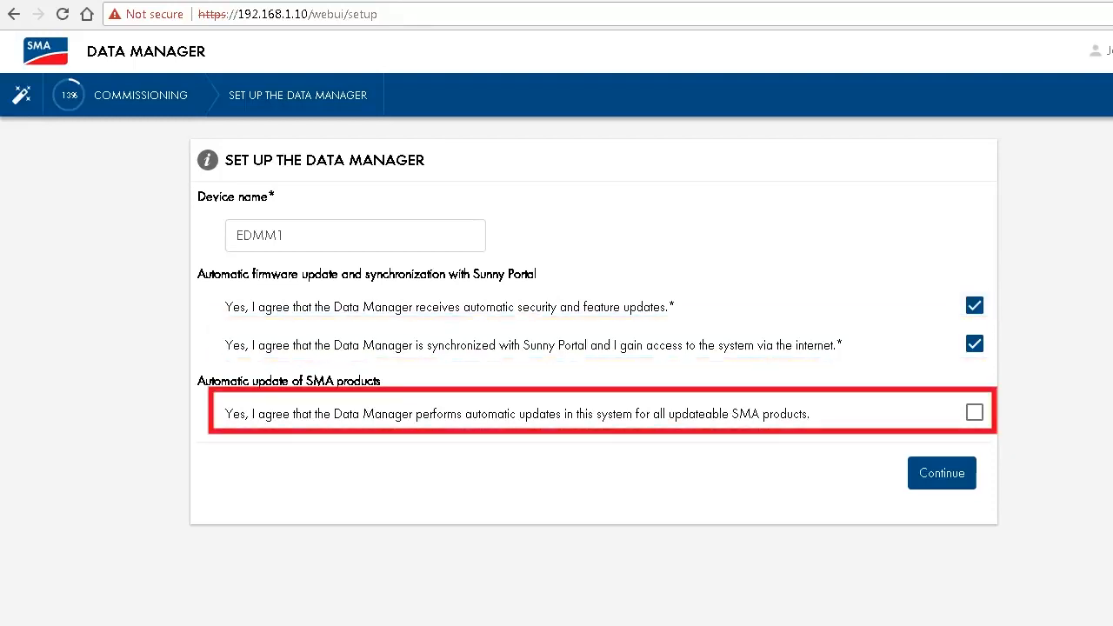
{"action": "left_click", "coordinate": [975, 412]}
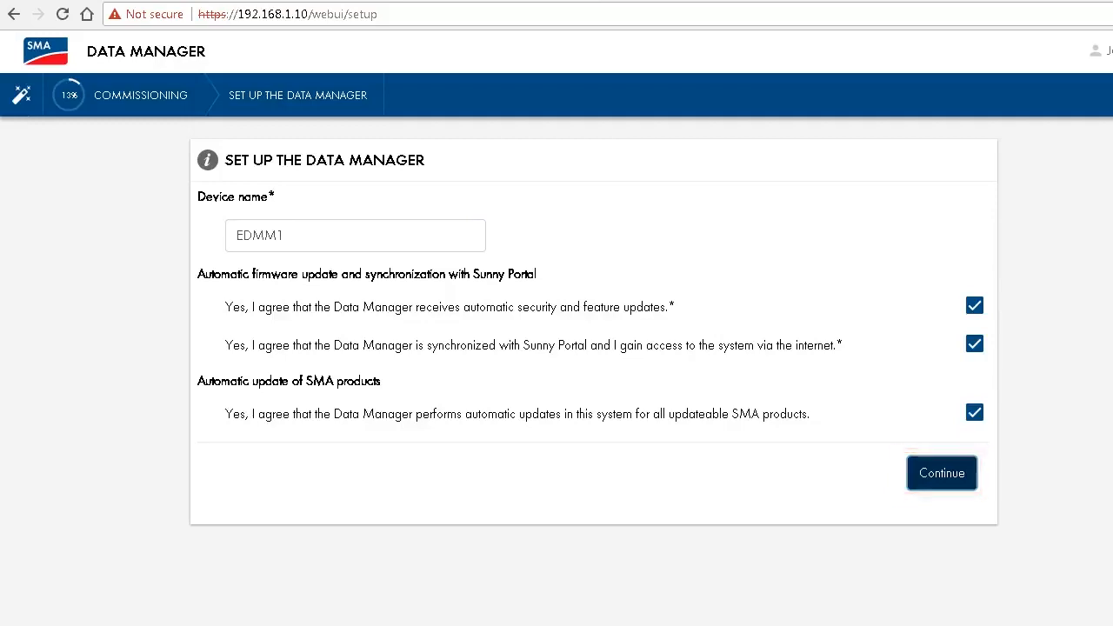
{"action": "left_click", "coordinate": [942, 473]}
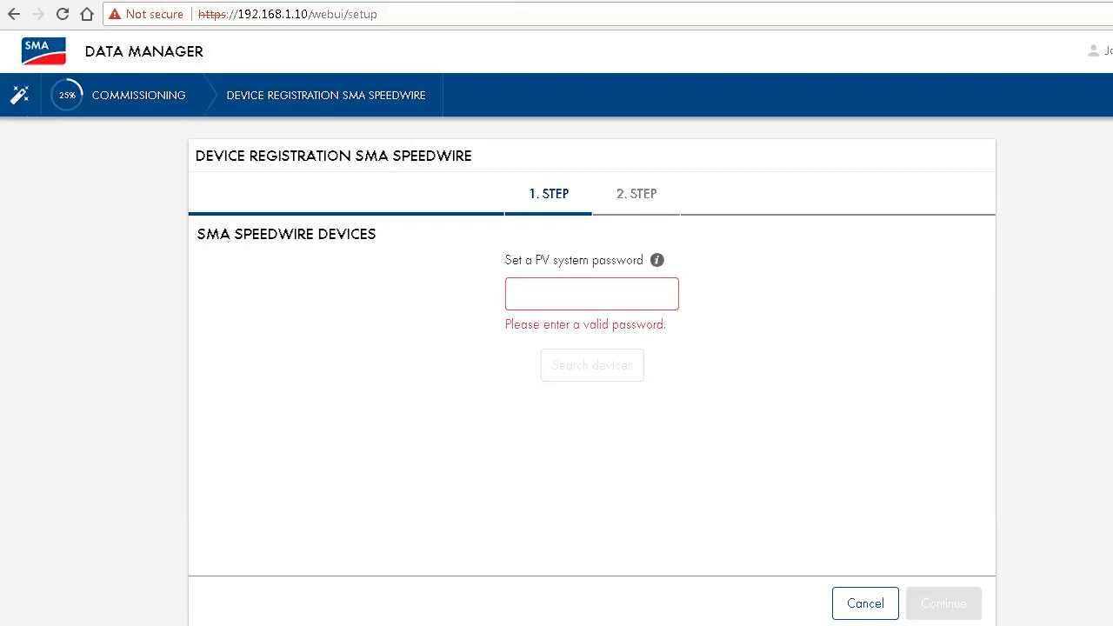
Step: Set the PV system password for the SMA Speedwire devices and search for devices
{"action": "type", "text": "aaaa"}
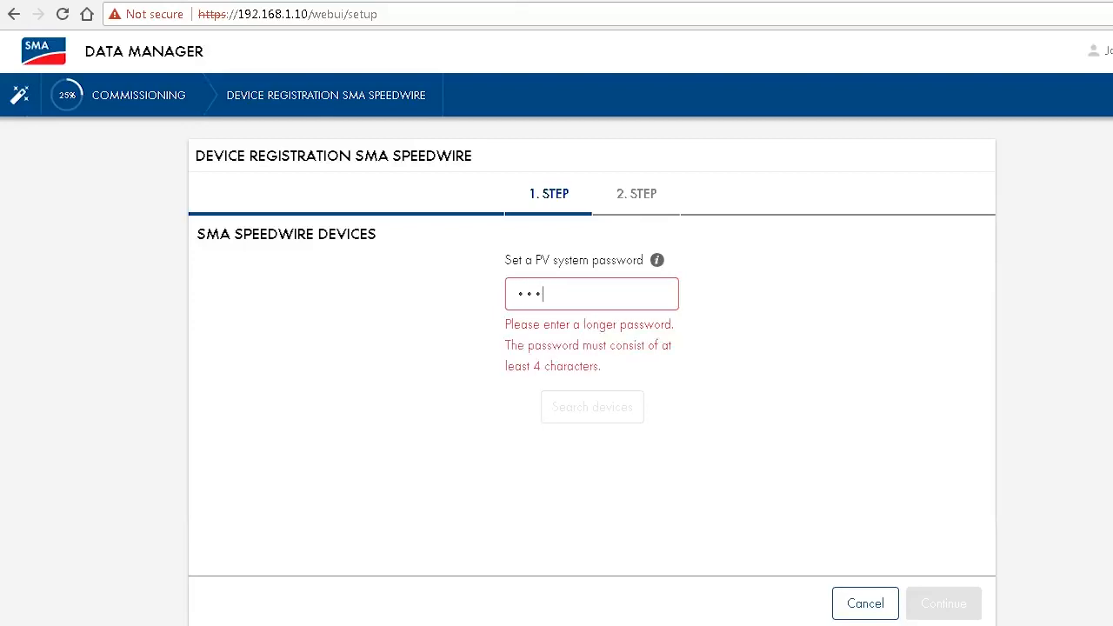
{"action": "type", "text": "aa"}
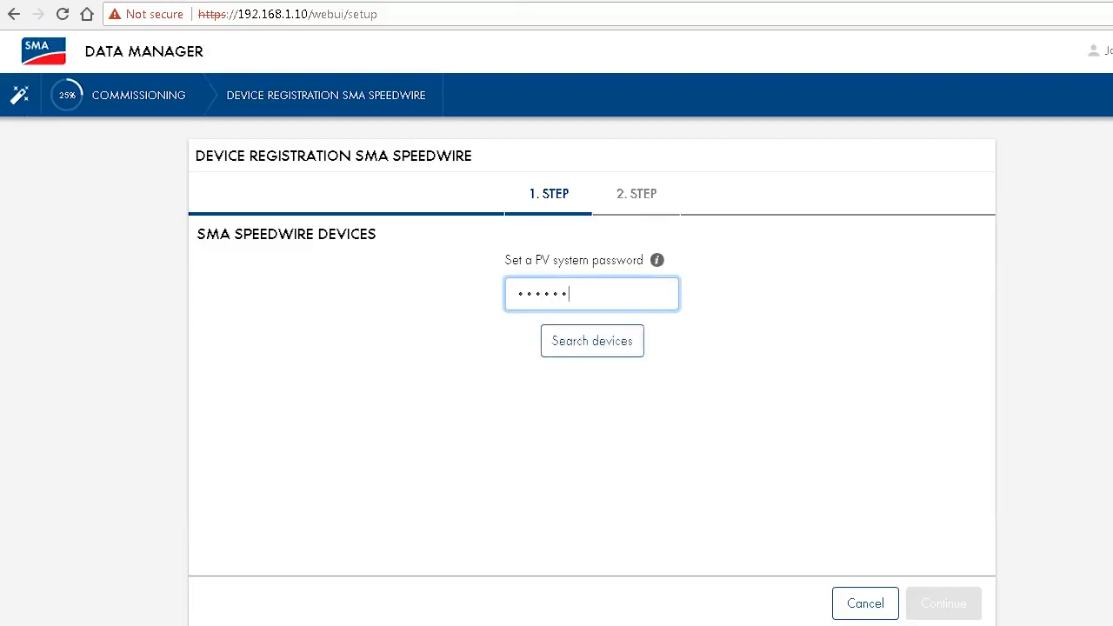
{"action": "type", "text": "aa"}
{"action": "left_click", "coordinate": [592, 341]}
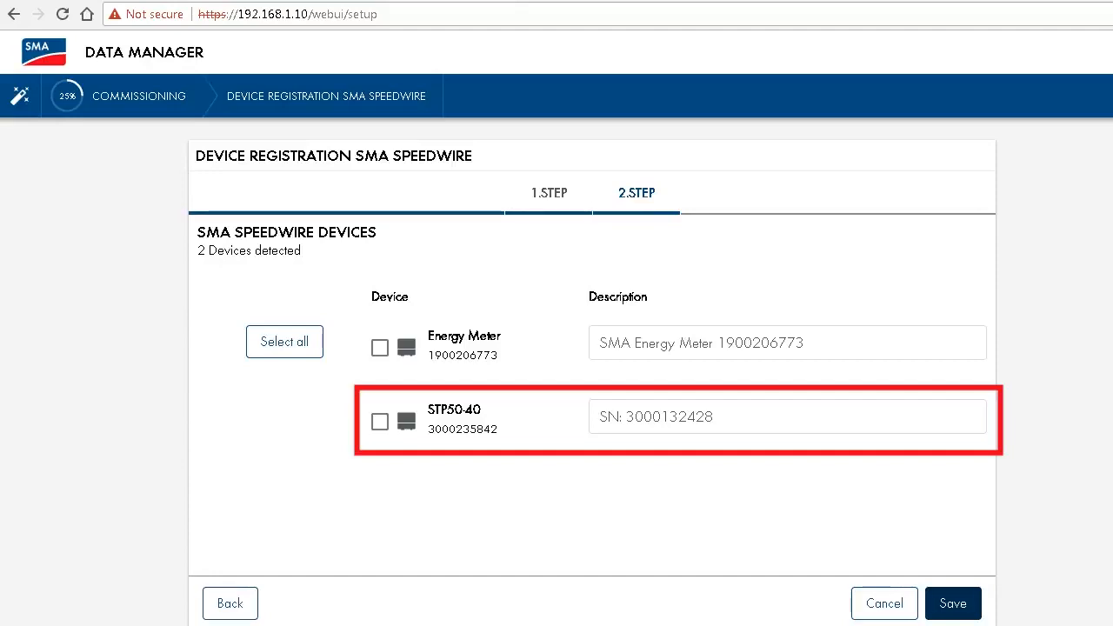
Step: Put CORE1 in front of the STP50-40 device's description, select all detected Speedwire devices and save the registration
{"action": "left_click", "coordinate": [600, 416]}
{"action": "type", "text": "CORE1"}
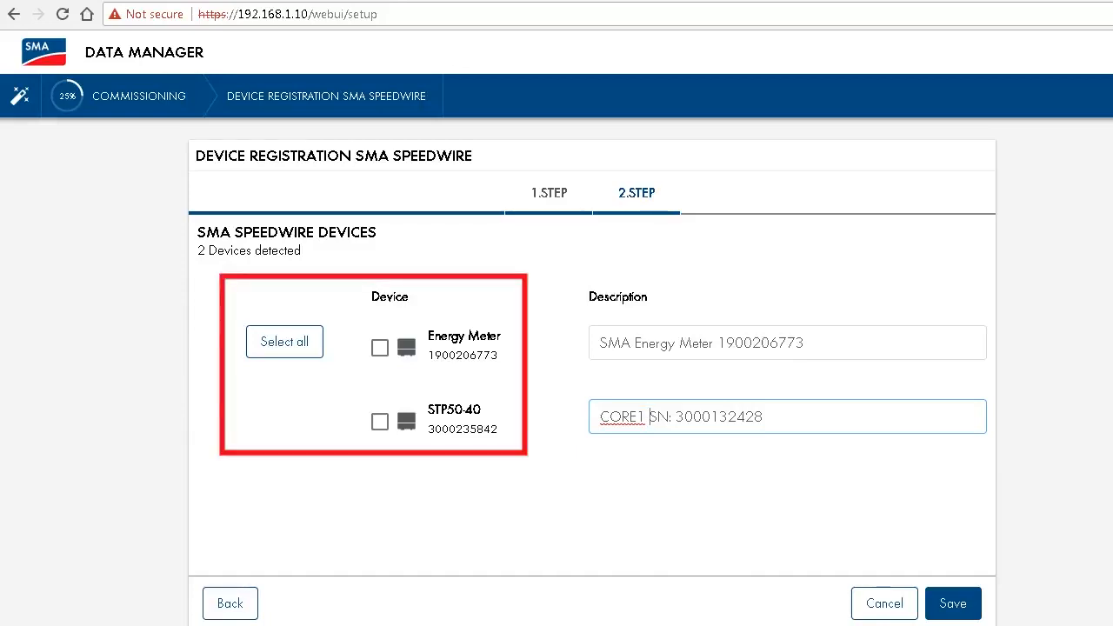
{"action": "left_click", "coordinate": [284, 342]}
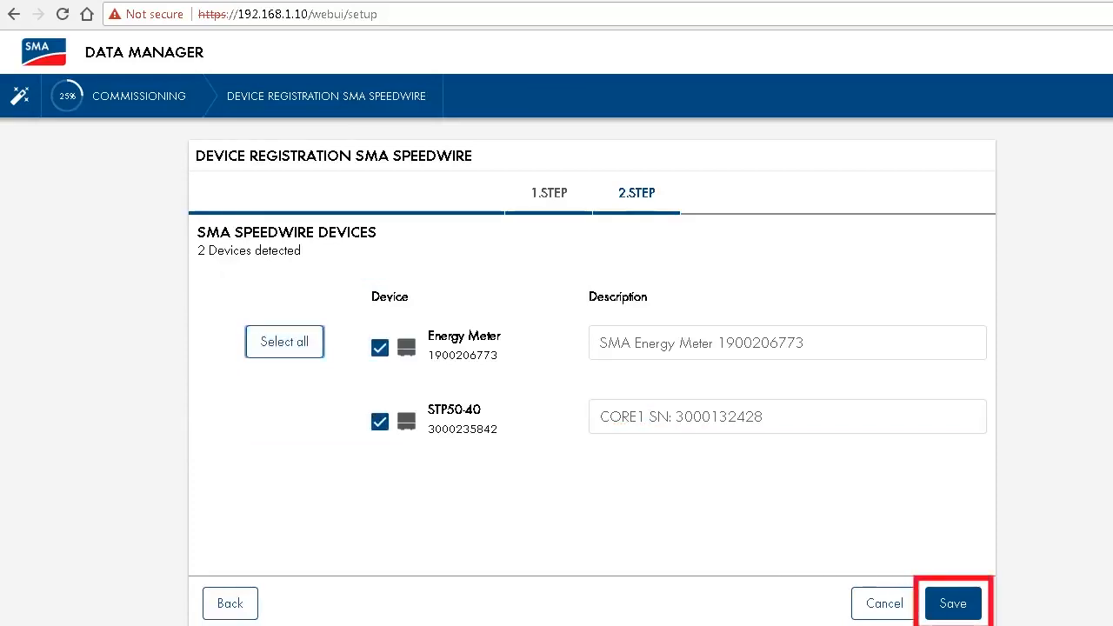
{"action": "left_click", "coordinate": [953, 603]}
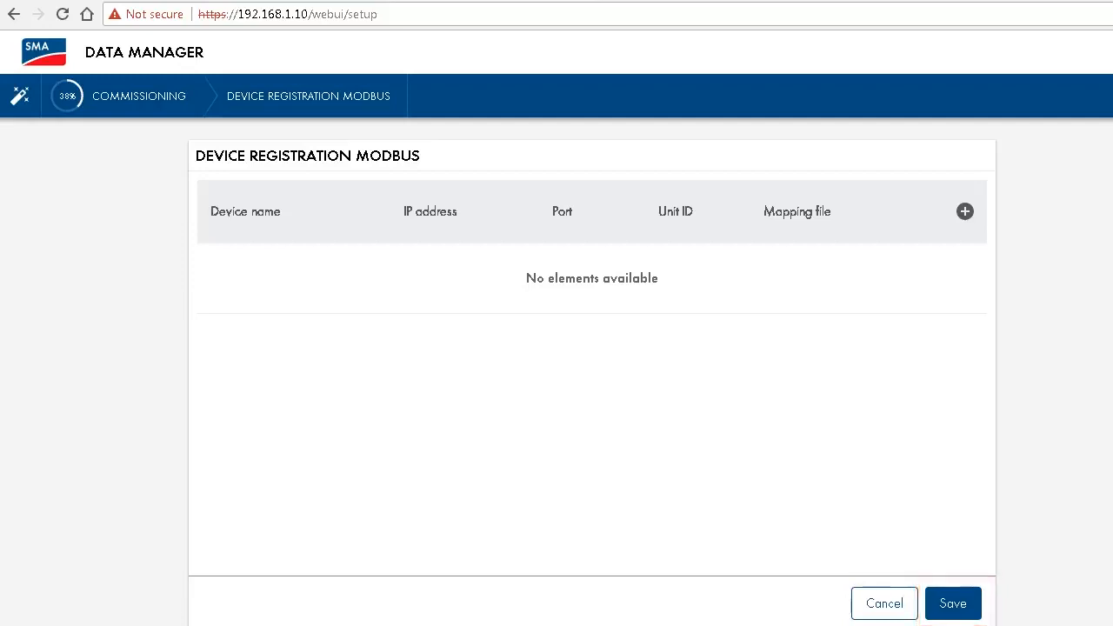
Step: Save the Modbus registration without adding devices, and set and save VDE-AR-N4105 as the devices' country standard
{"action": "left_click", "coordinate": [953, 604]}
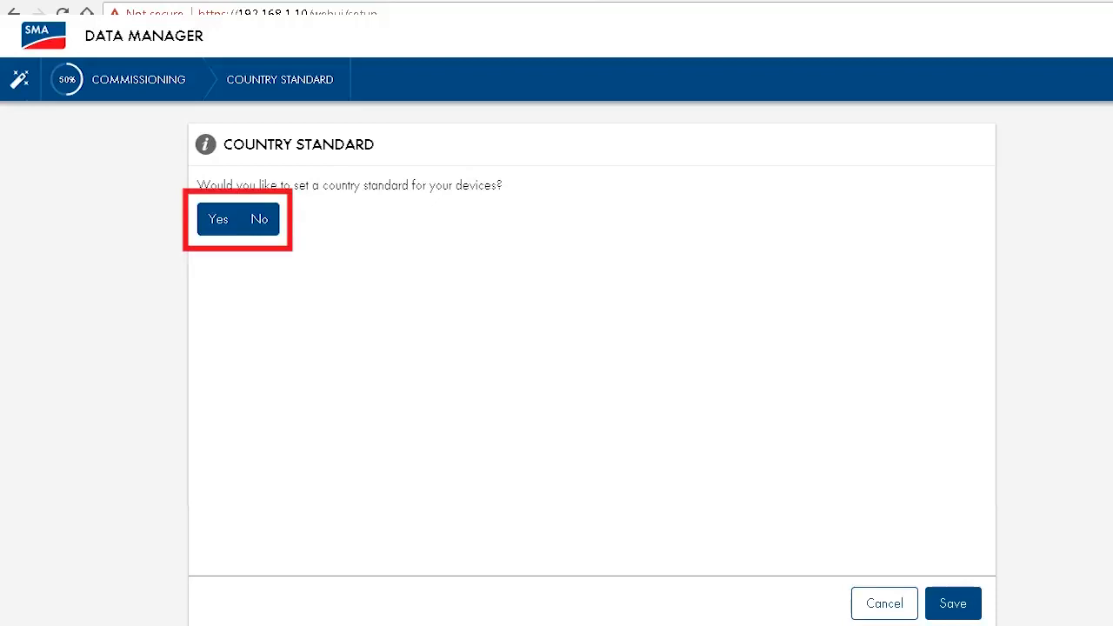
{"action": "left_click", "coordinate": [219, 219]}
{"action": "left_click", "coordinate": [394, 291]}
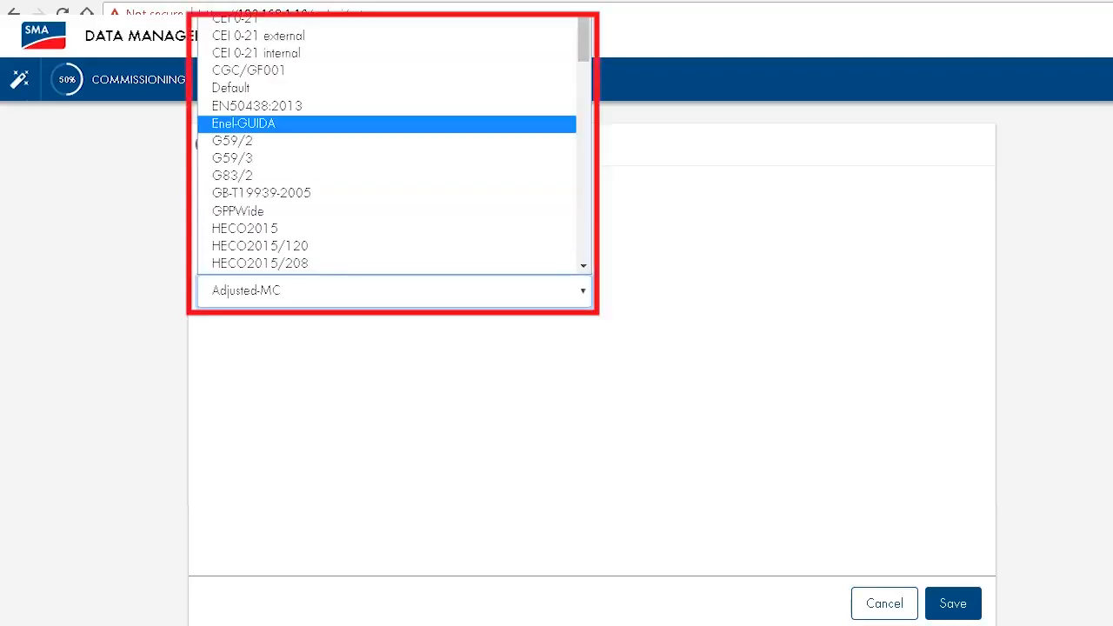
{"action": "left_click_drag", "start_coordinate": [584, 40], "coordinate": [584, 186]}
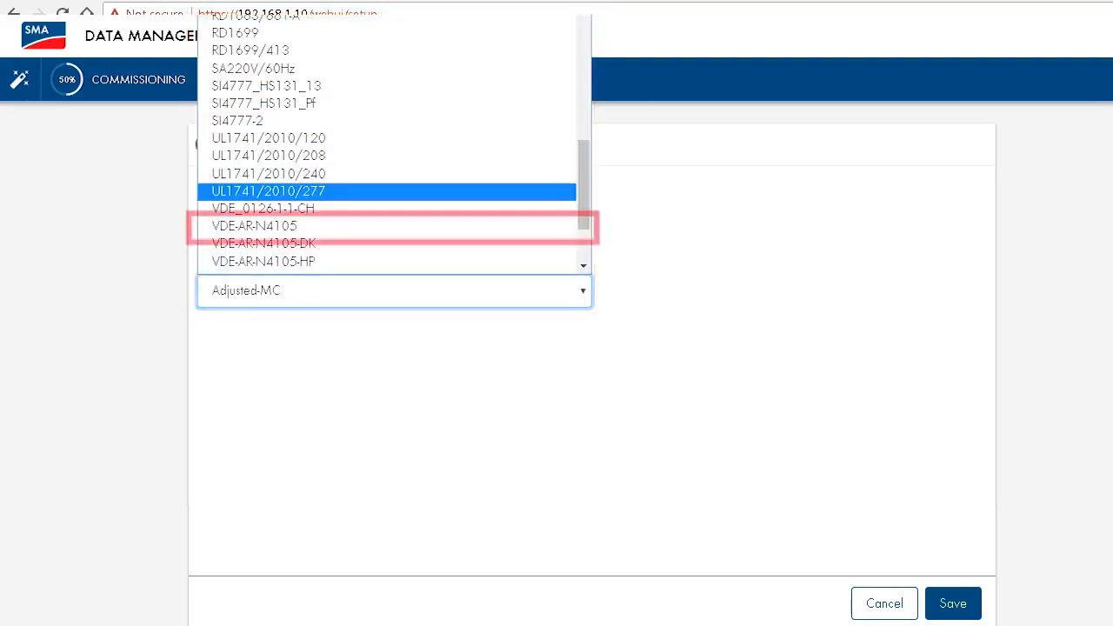
{"action": "left_click", "coordinate": [254, 226]}
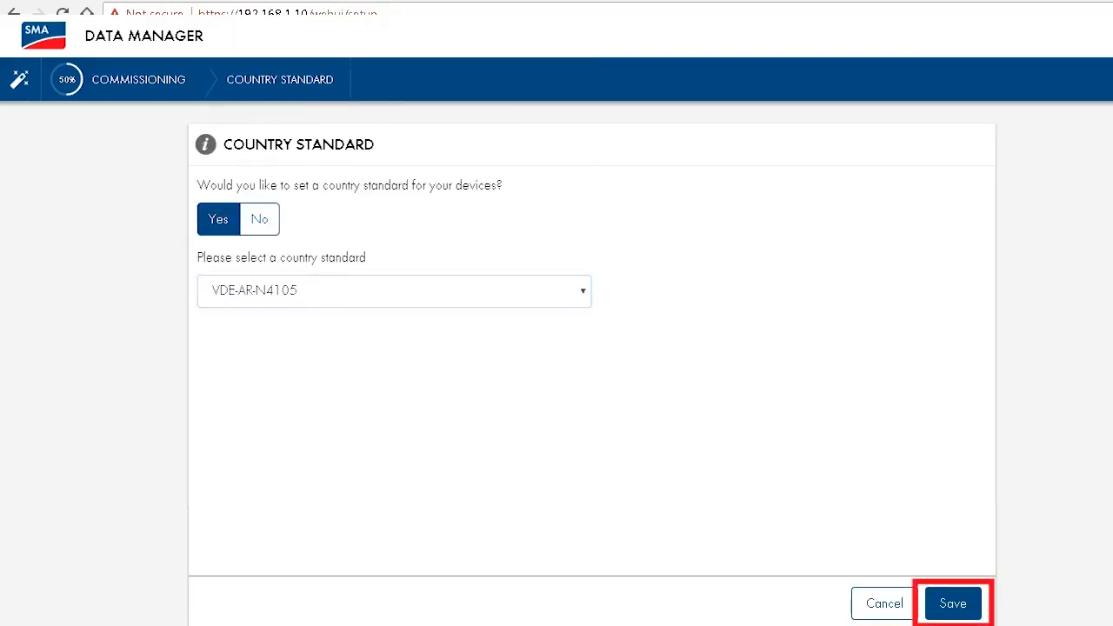
{"action": "left_click", "coordinate": [953, 604]}
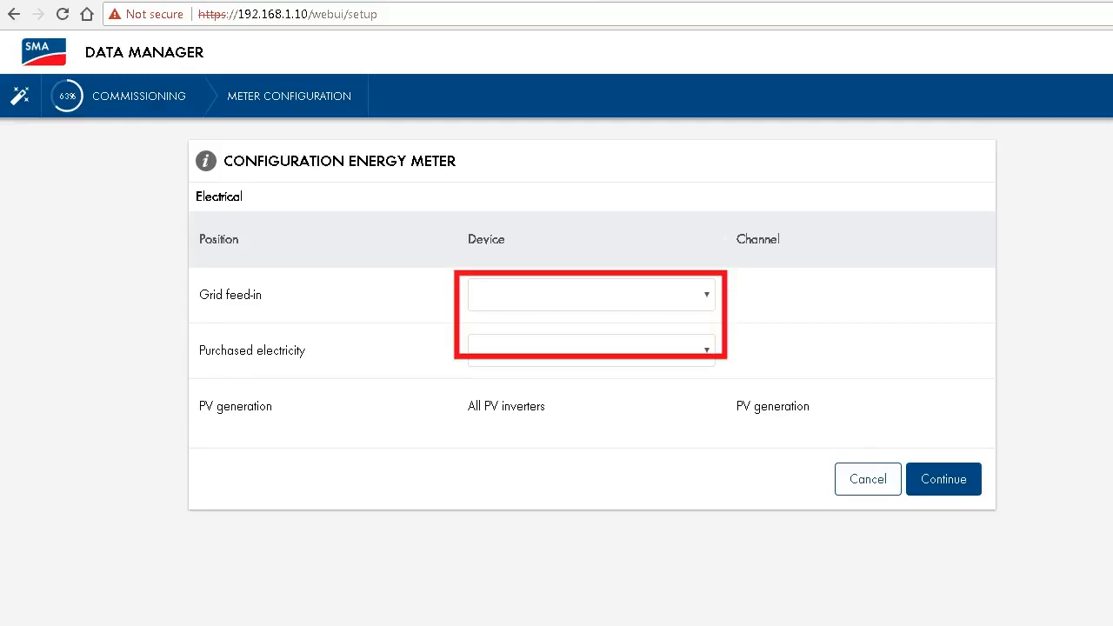
Step: Assign the SMA Energy Meter with the Grid feed-in counter channel to the grid feed-in position
{"action": "left_click", "coordinate": [591, 295]}
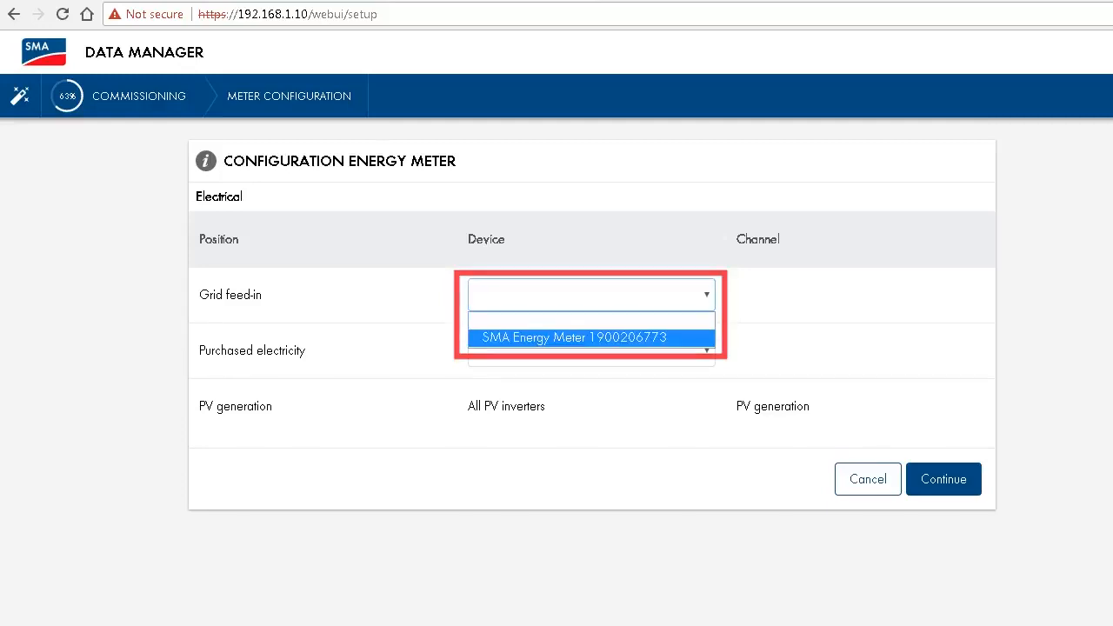
{"action": "left_click", "coordinate": [574, 338]}
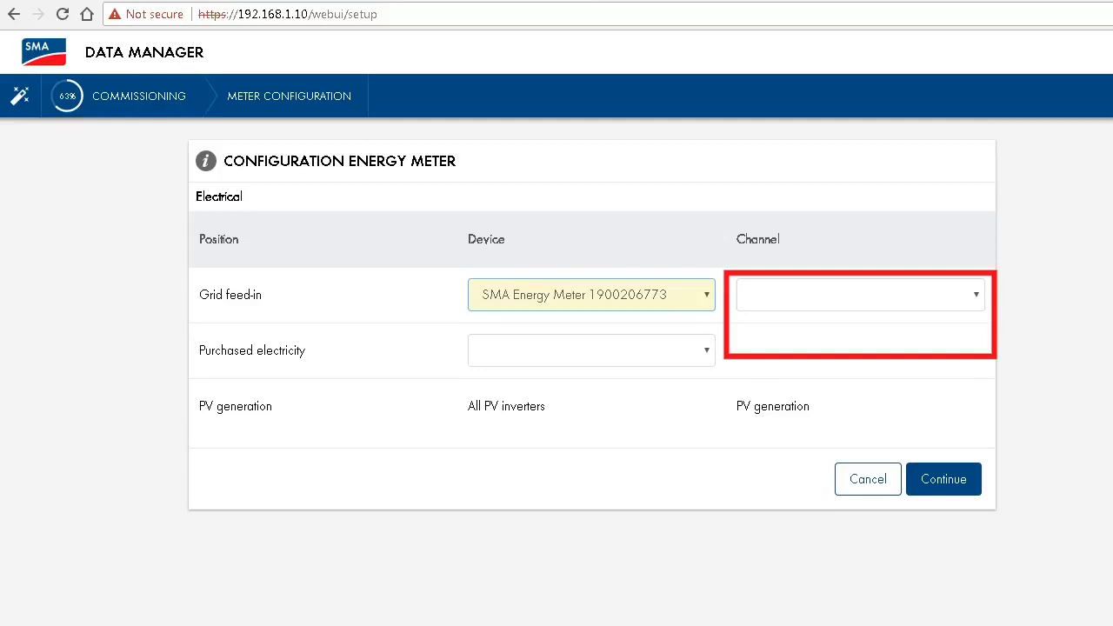
{"action": "left_click", "coordinate": [860, 295]}
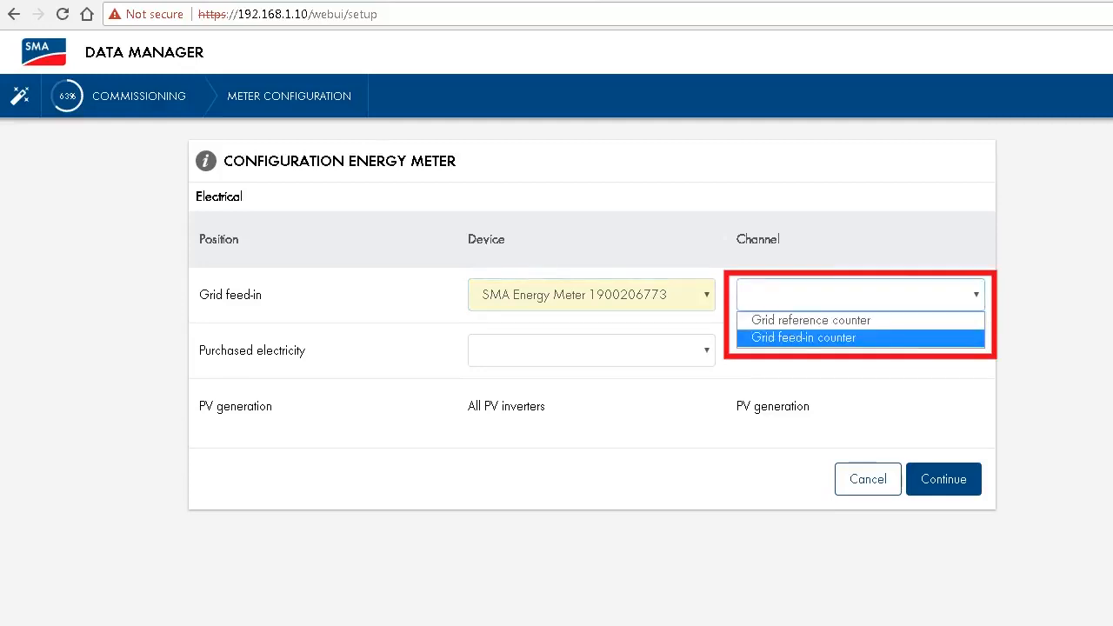
{"action": "left_click", "coordinate": [803, 337]}
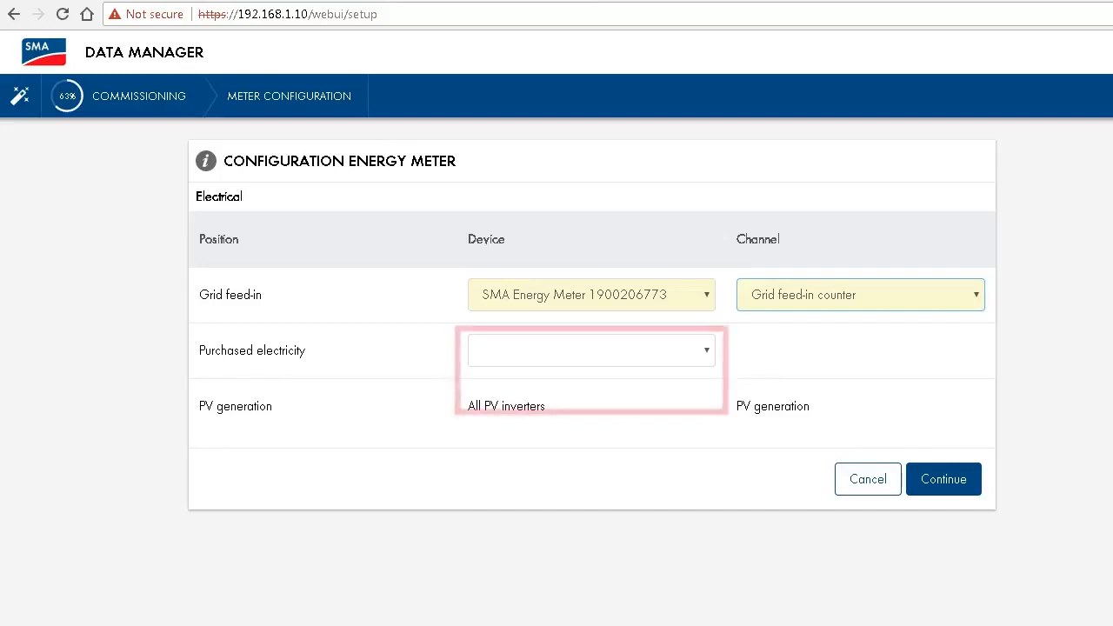
Step: Assign the SMA Energy Meter with the Grid reference counter channel to the purchased electricity position
{"action": "left_click", "coordinate": [592, 351]}
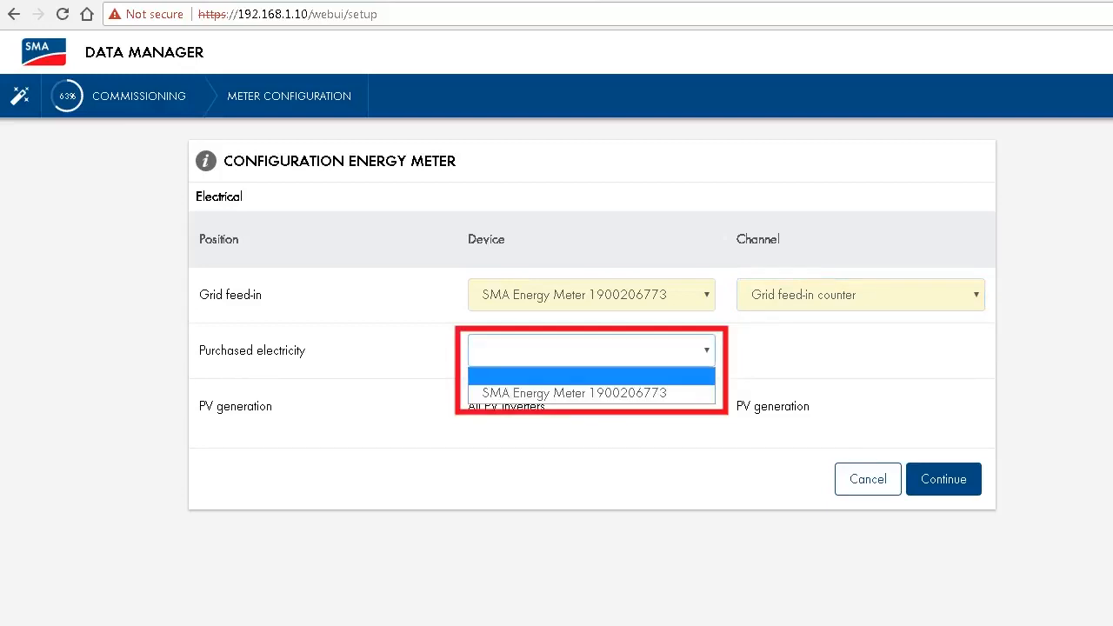
{"action": "left_click", "coordinate": [591, 394]}
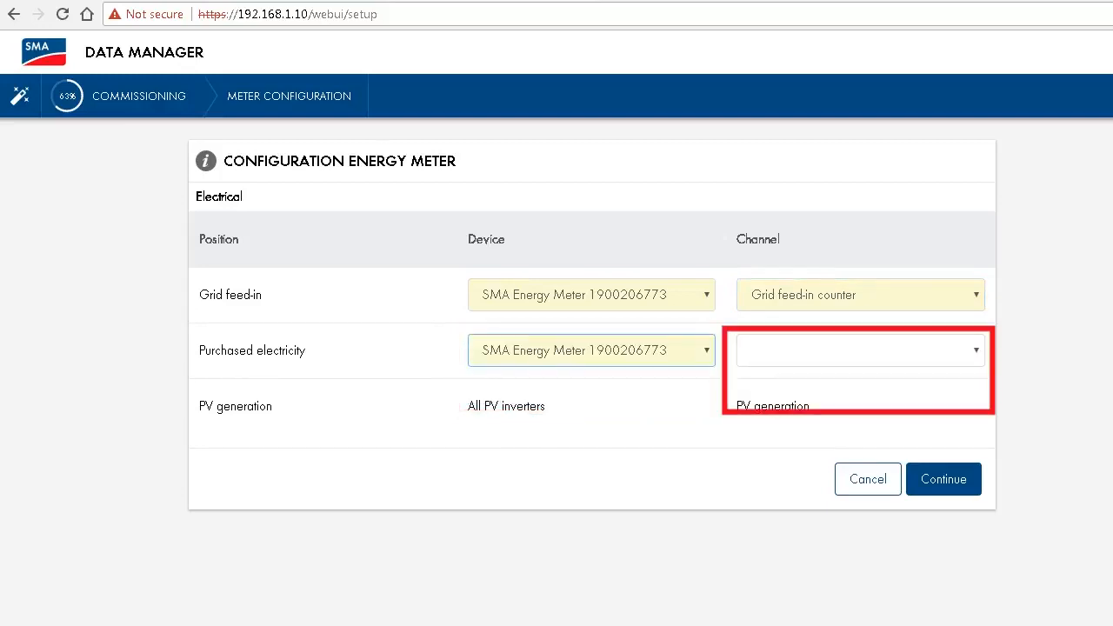
{"action": "left_click", "coordinate": [861, 351]}
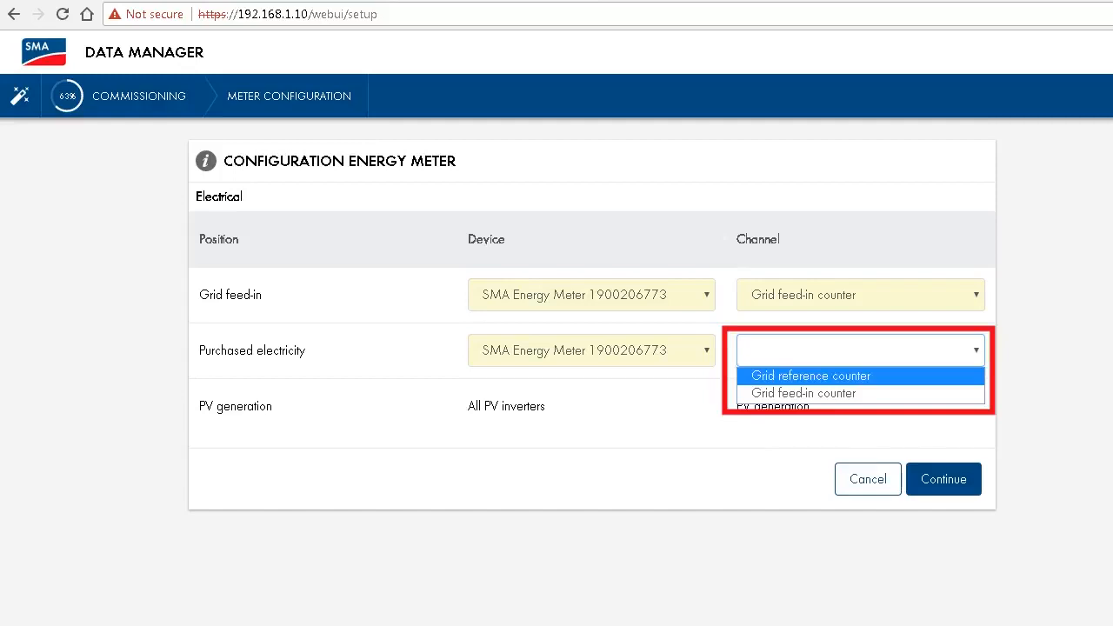
{"action": "left_click", "coordinate": [861, 376]}
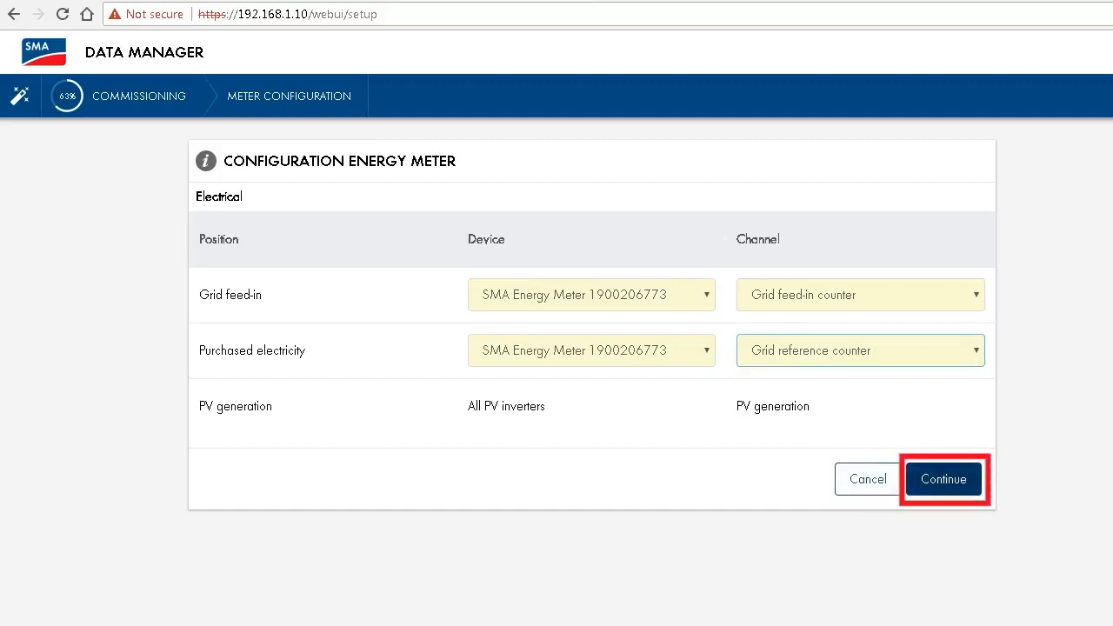
Step: Confirm the energy meter configuration and continue past the Modbus server settings with the server left deactivated
{"action": "left_click", "coordinate": [943, 479]}
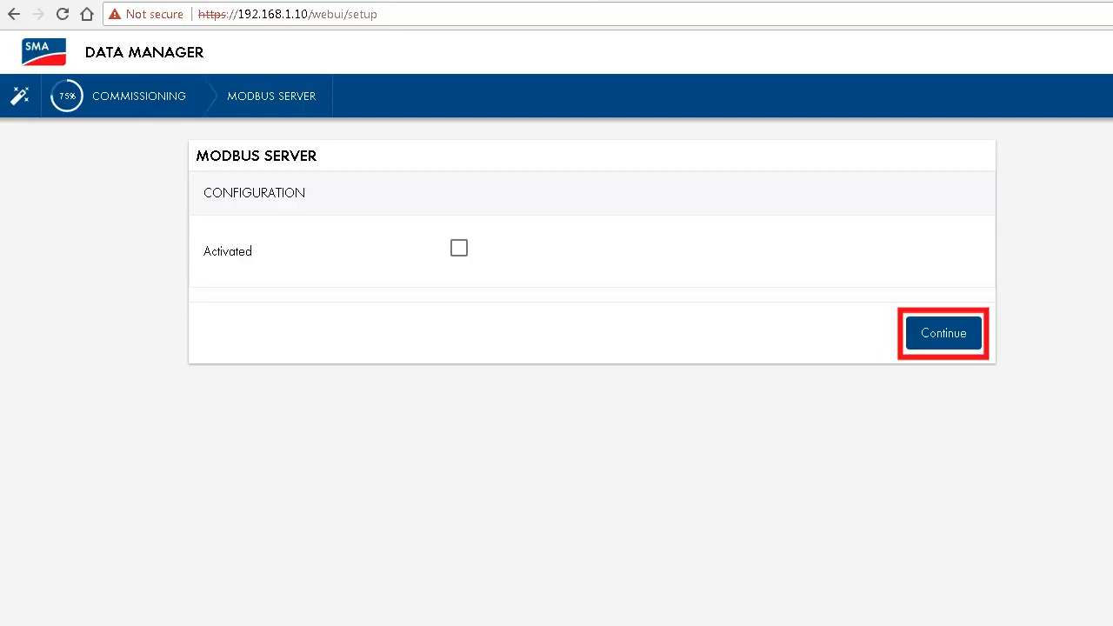
{"action": "left_click", "coordinate": [944, 333]}
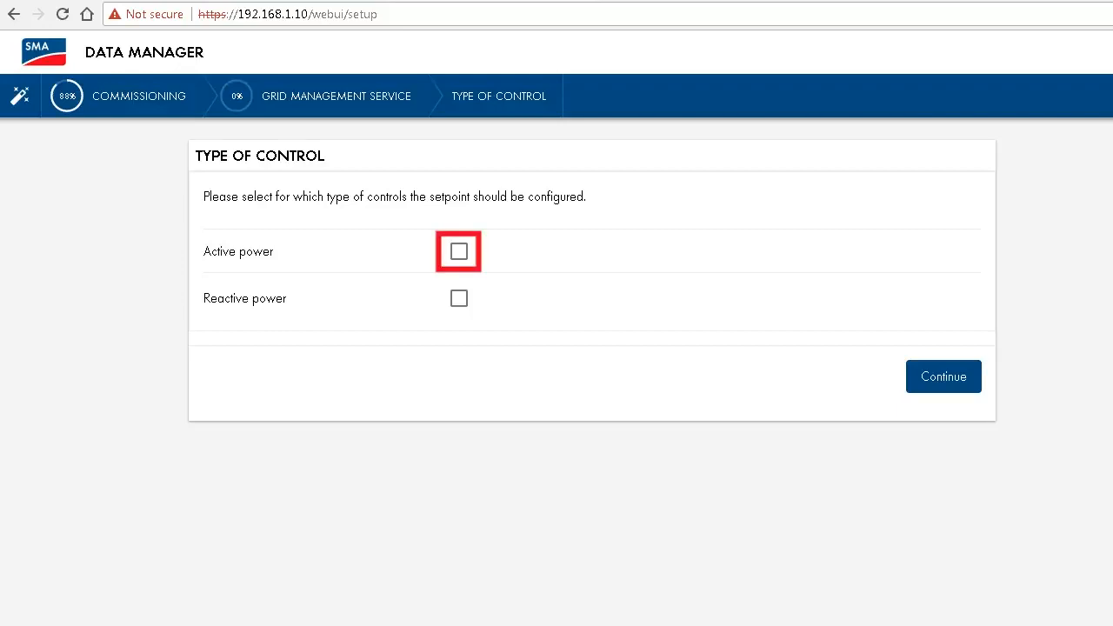
Step: Choose active power as the type of control and accept Open loop control as its operating mode
{"action": "left_click", "coordinate": [459, 252]}
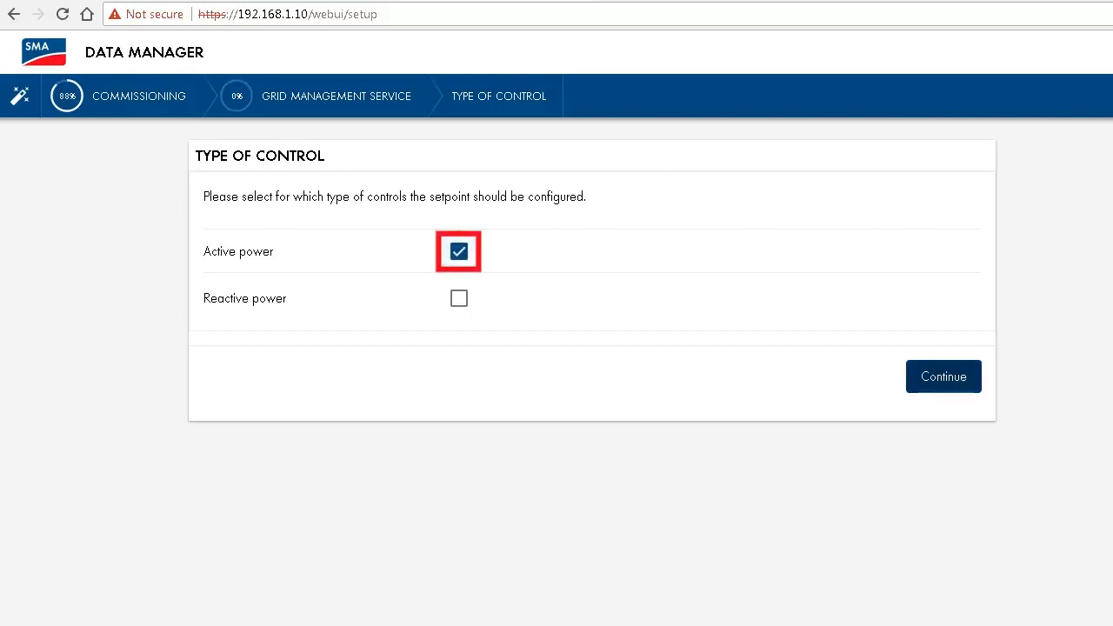
{"action": "left_click", "coordinate": [943, 377]}
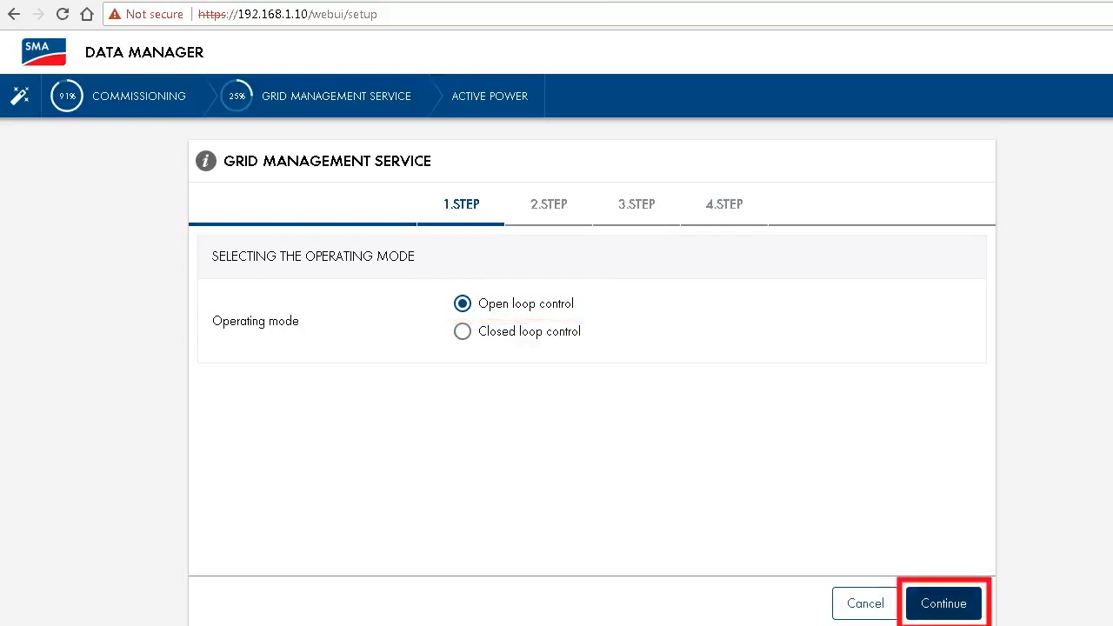
{"action": "left_click", "coordinate": [944, 604]}
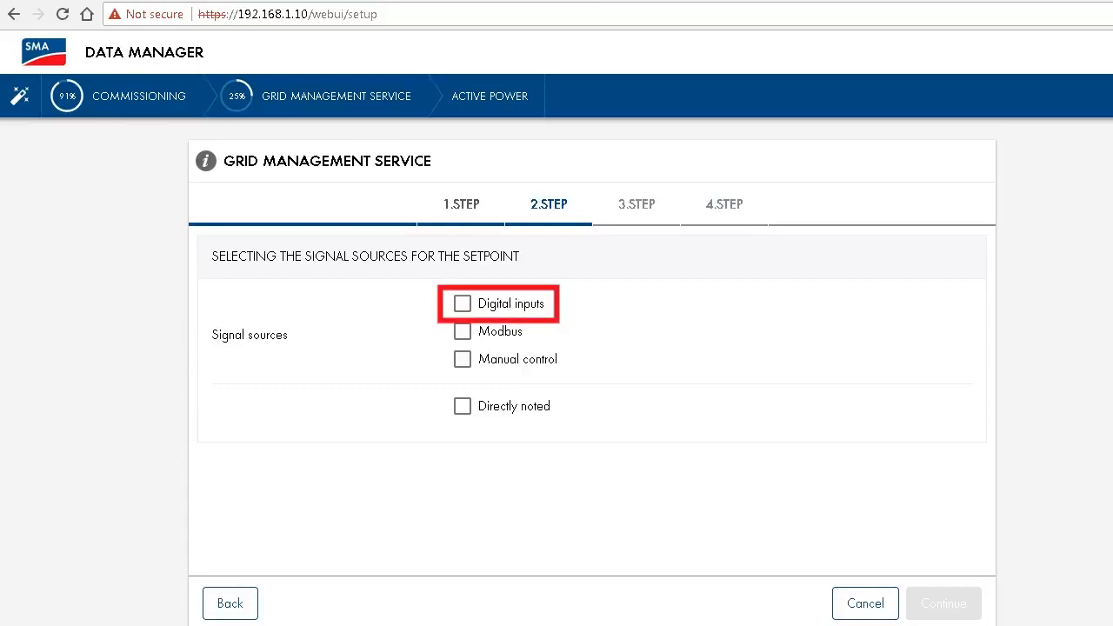
Step: Use digital inputs as the setpoint's signal source and accept their preset power limitation, fallback and invalid-value report settings
{"action": "left_click", "coordinate": [462, 304]}
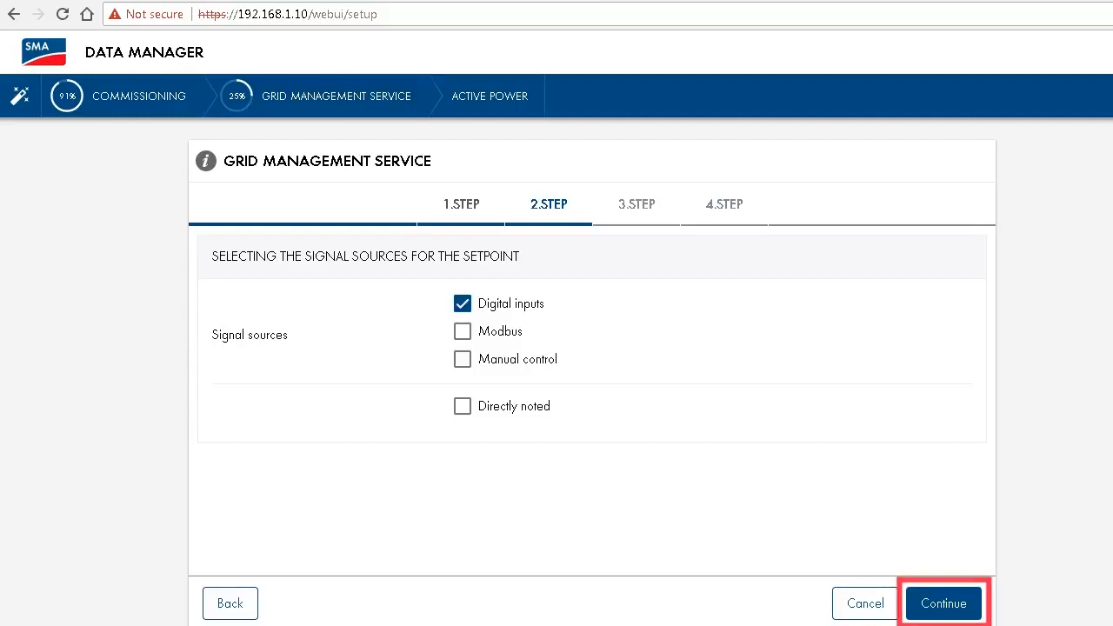
{"action": "left_click", "coordinate": [944, 603]}
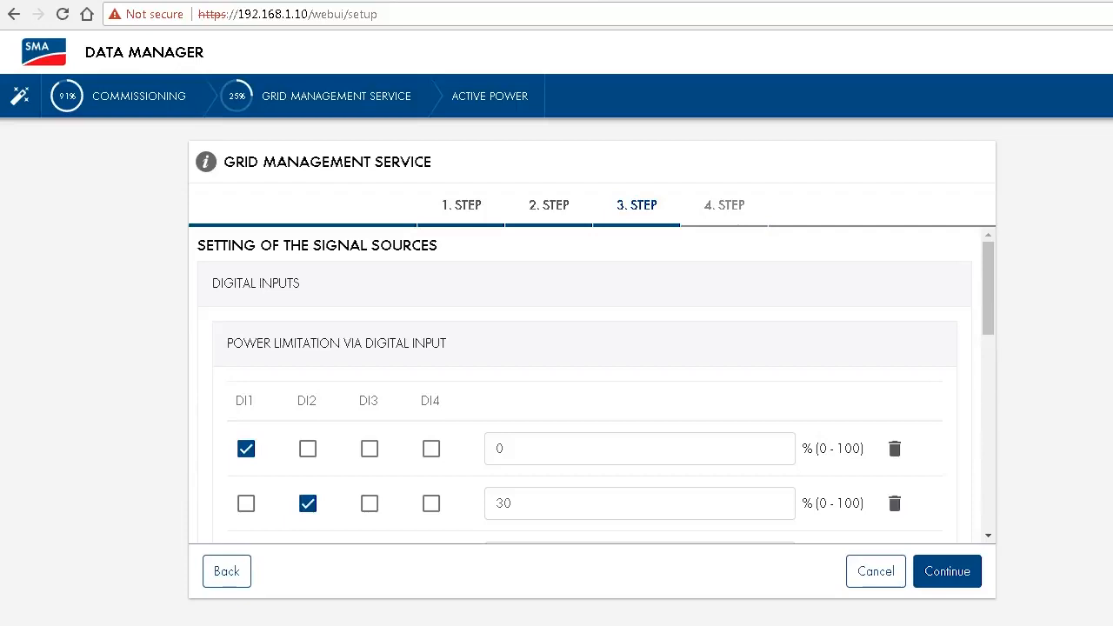
{"action": "scroll", "coordinate": [585, 382], "scroll_direction": "down", "scroll_amount": 3}
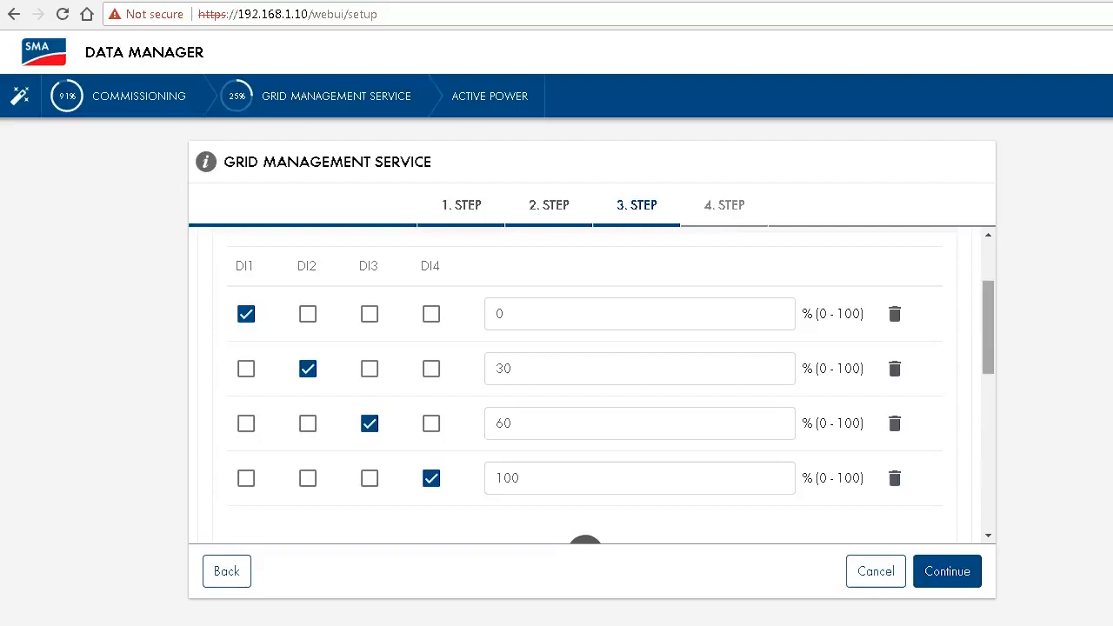
{"action": "left_click_drag", "start_coordinate": [988, 345], "coordinate": [988, 478]}
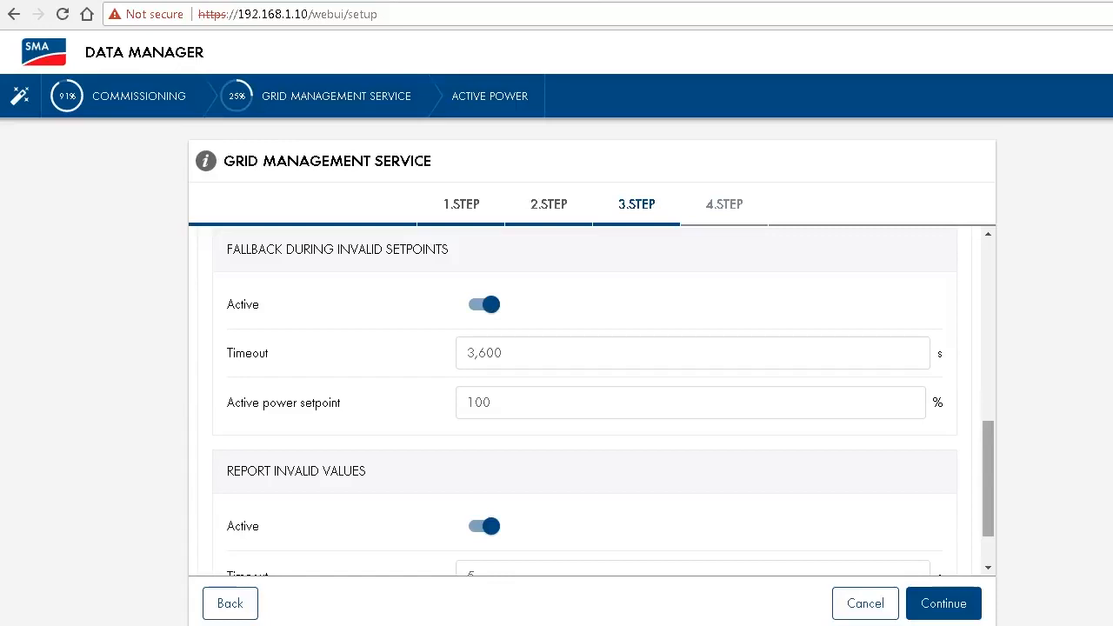
{"action": "scroll", "coordinate": [591, 400], "scroll_direction": "down", "scroll_amount": 1}
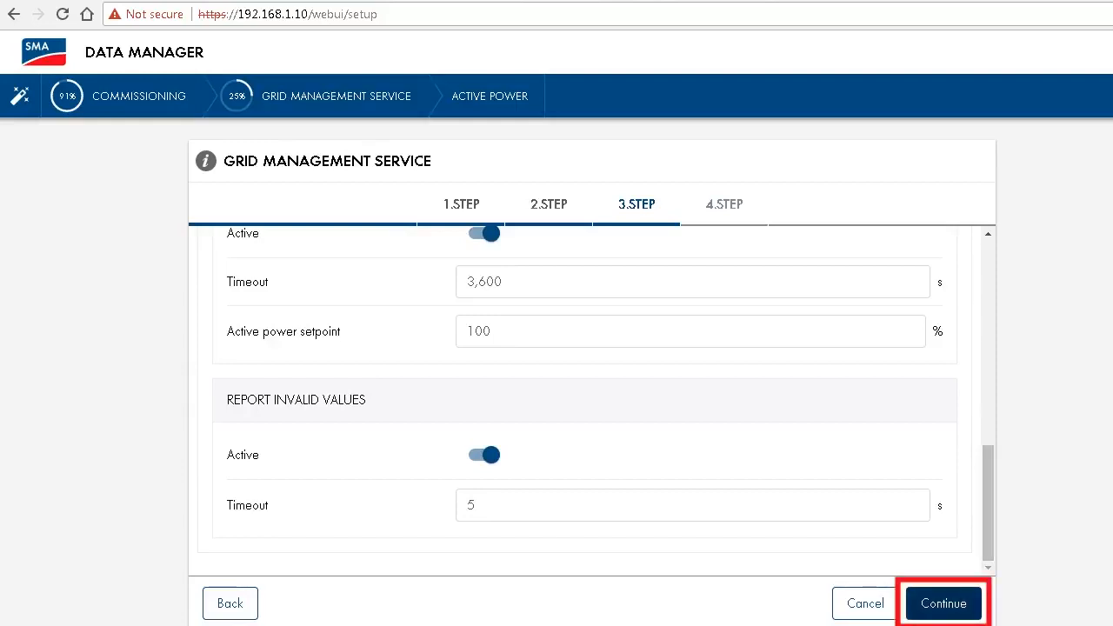
{"action": "left_click", "coordinate": [944, 603]}
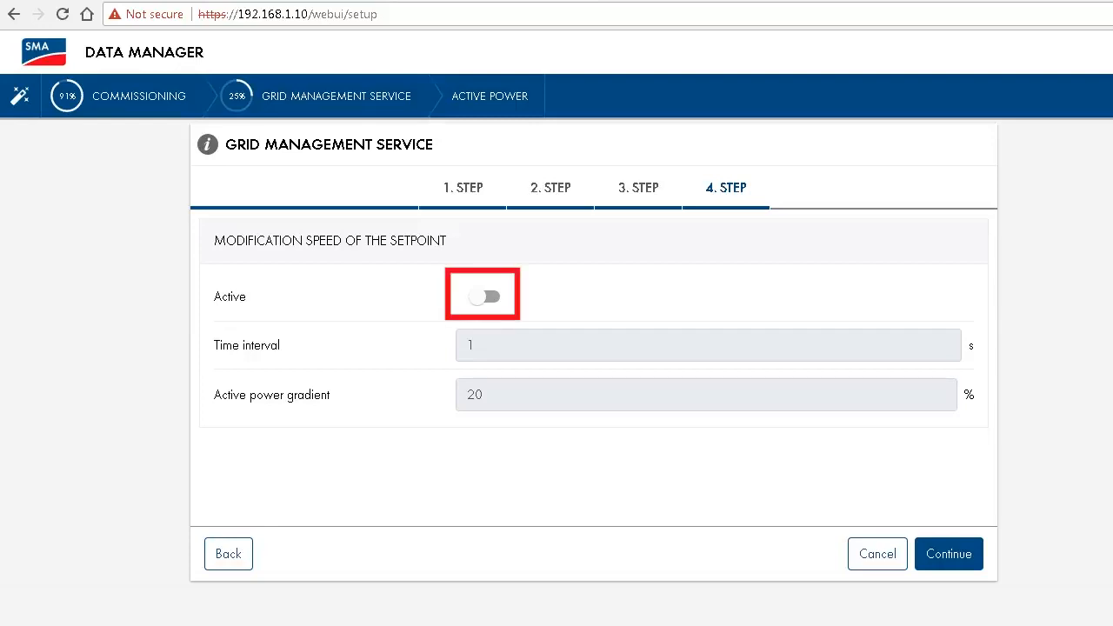
Step: Switch the setpoint's modification speed on and off again, and submit the grid management service settings with it inactive
{"action": "left_click", "coordinate": [482, 296]}
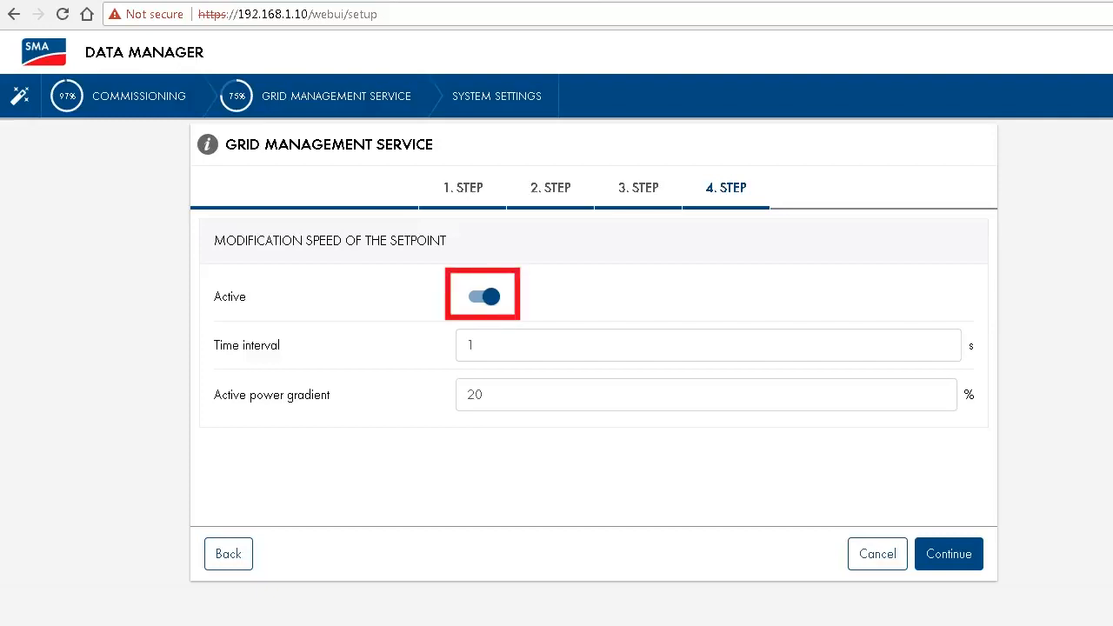
{"action": "left_click", "coordinate": [491, 296]}
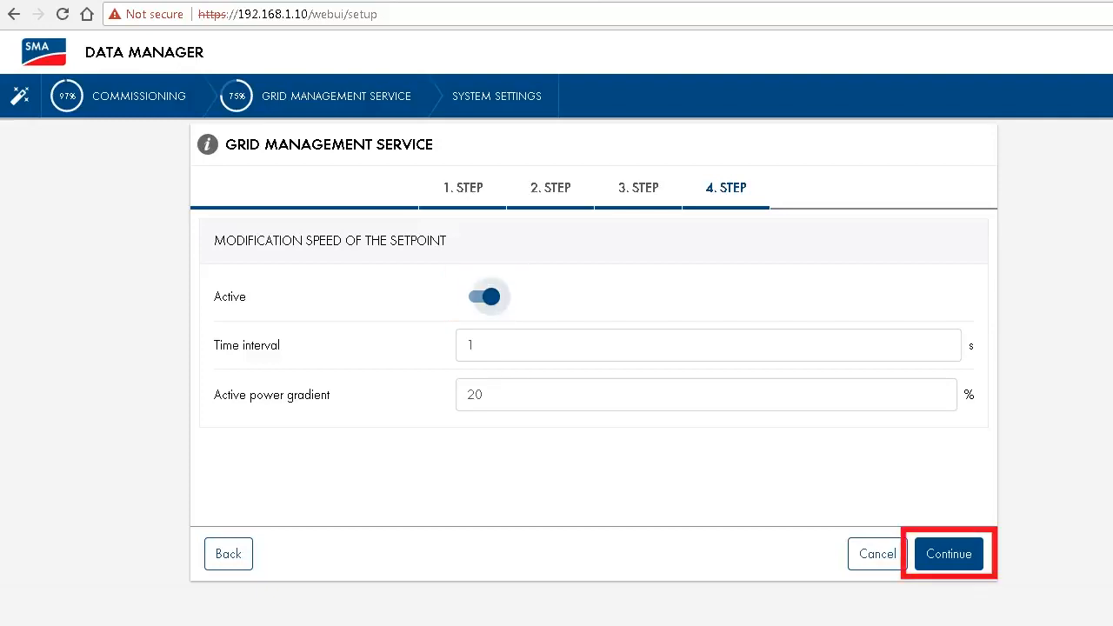
{"action": "left_click", "coordinate": [949, 554]}
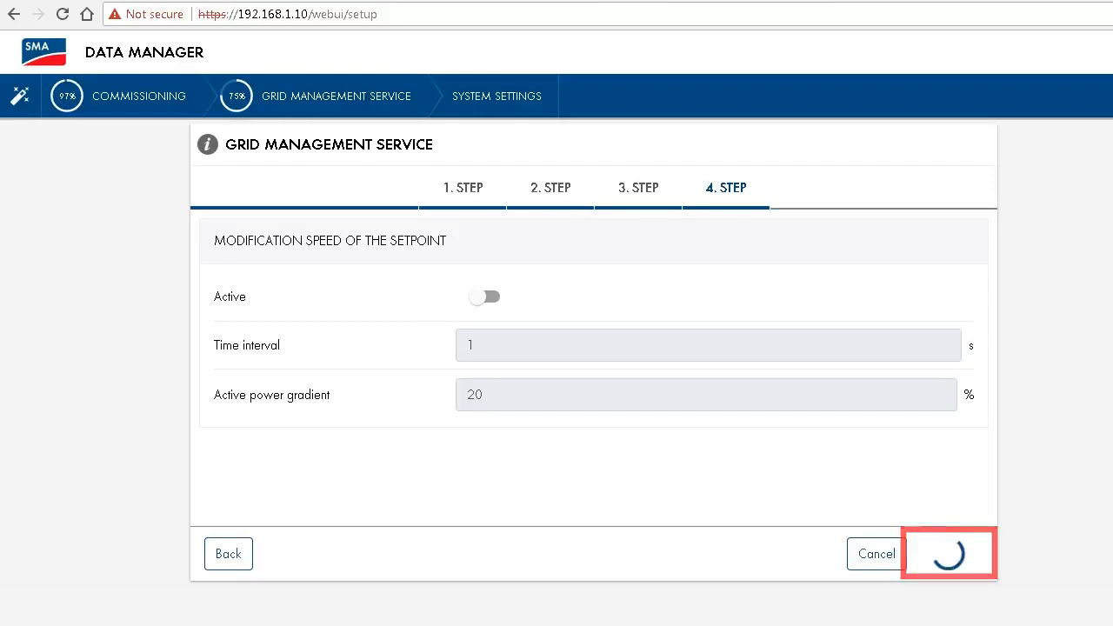